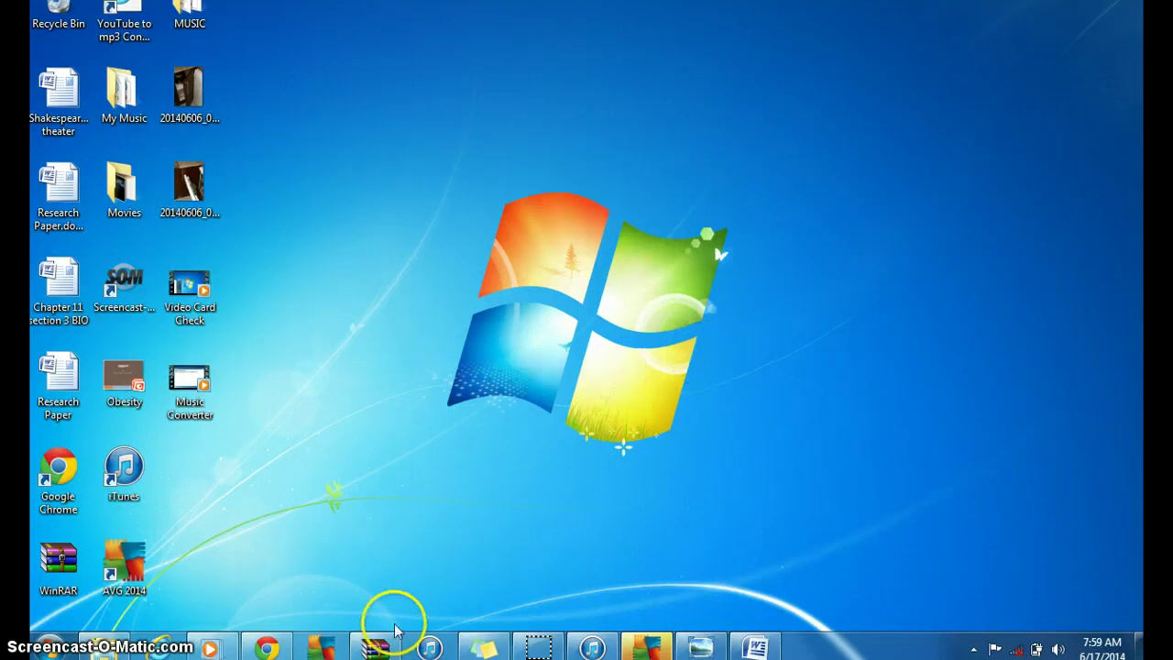
Open google.com in a new Chrome tab to test the internet connection.
click(275, 649)
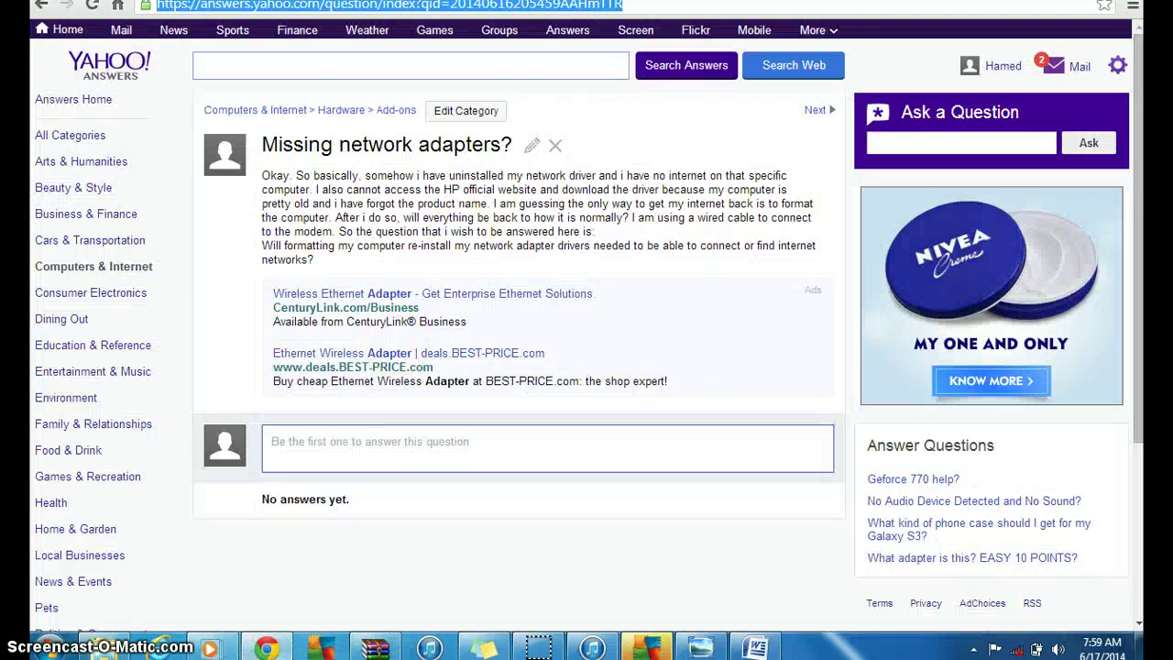
key(ctrl+t)
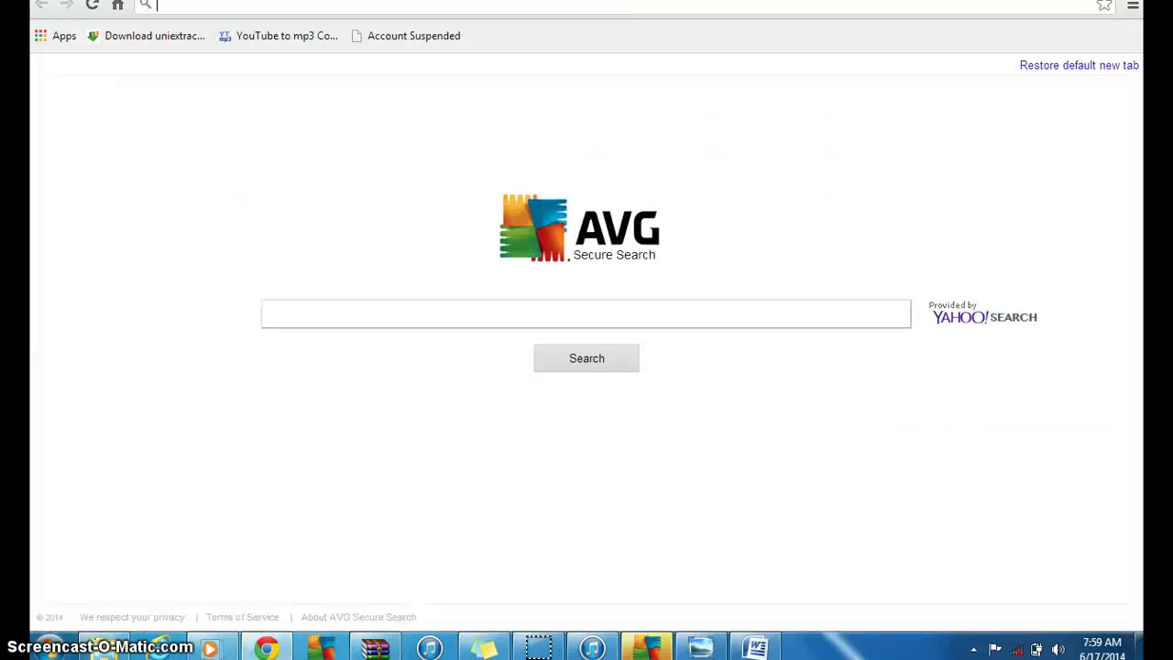
text(google.c)
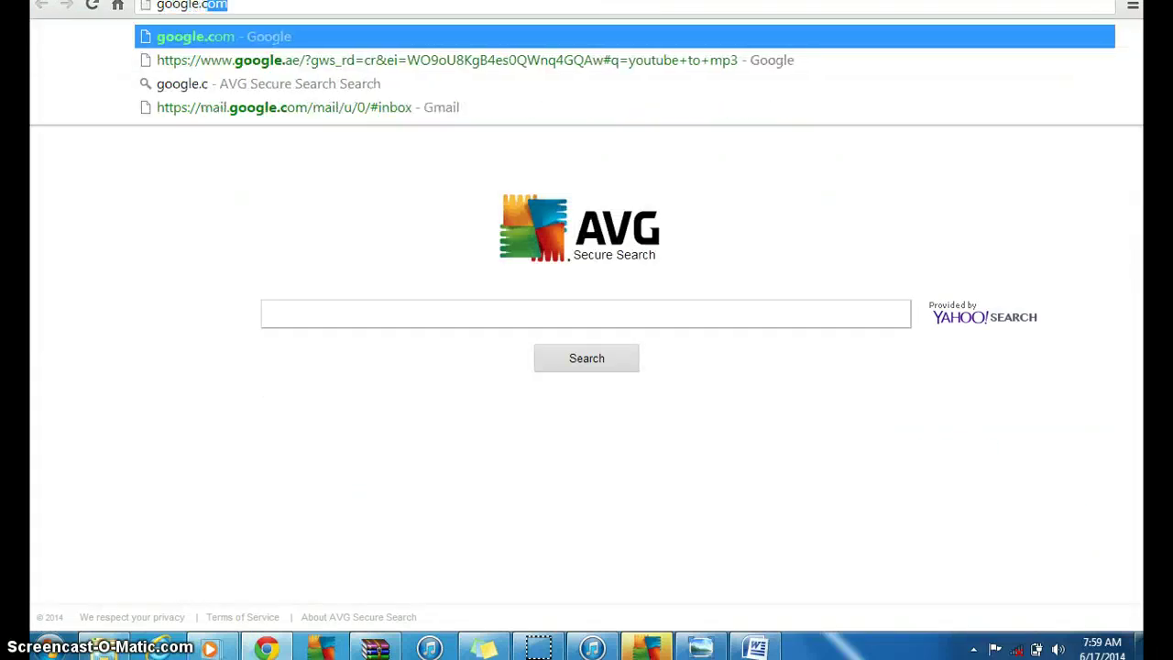
key(Return)
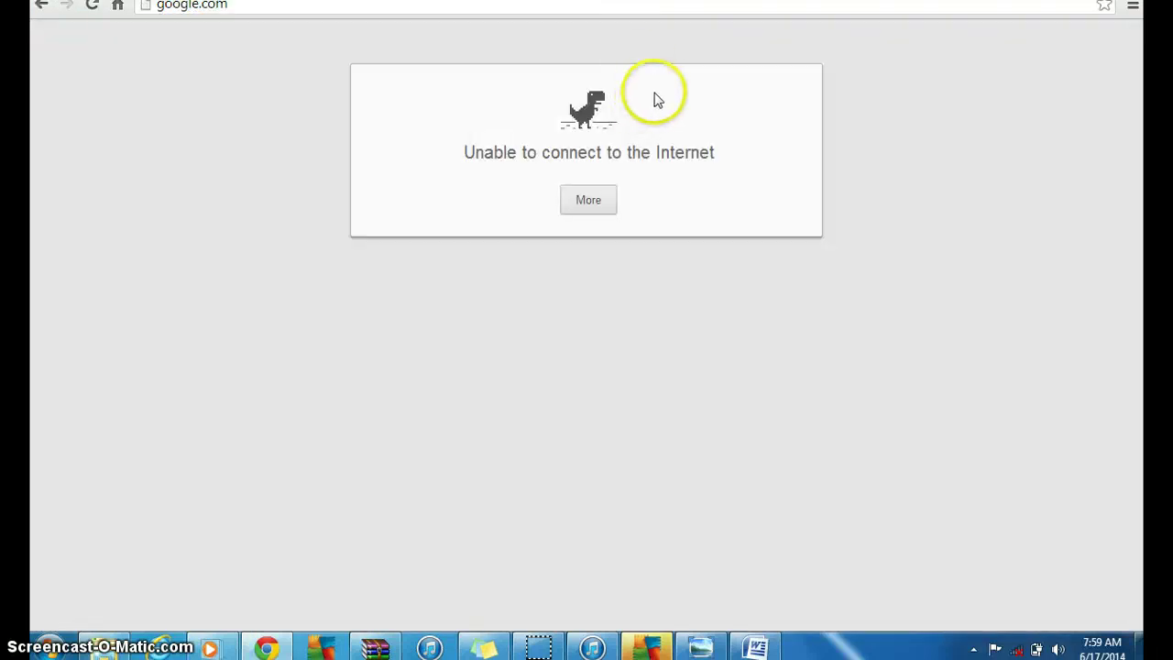
click(803, 79)
drag(567, 99, 346, 213)
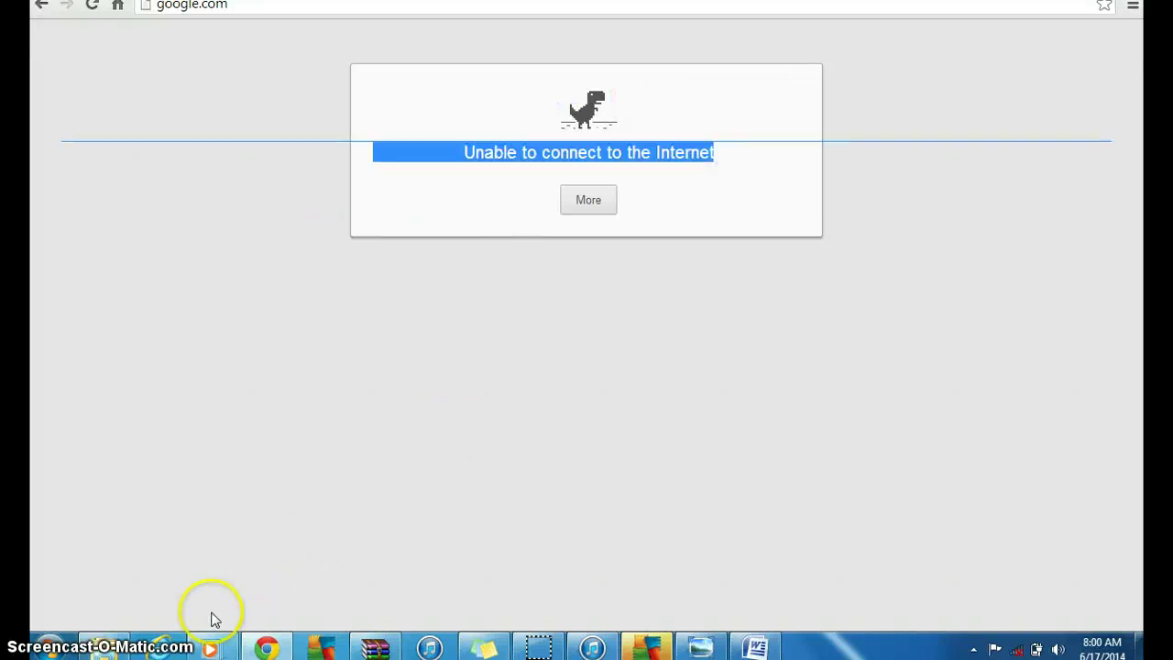
Switch to Internet Explorer, load google.com to test the connection there too, and close both browser windows.
click(160, 647)
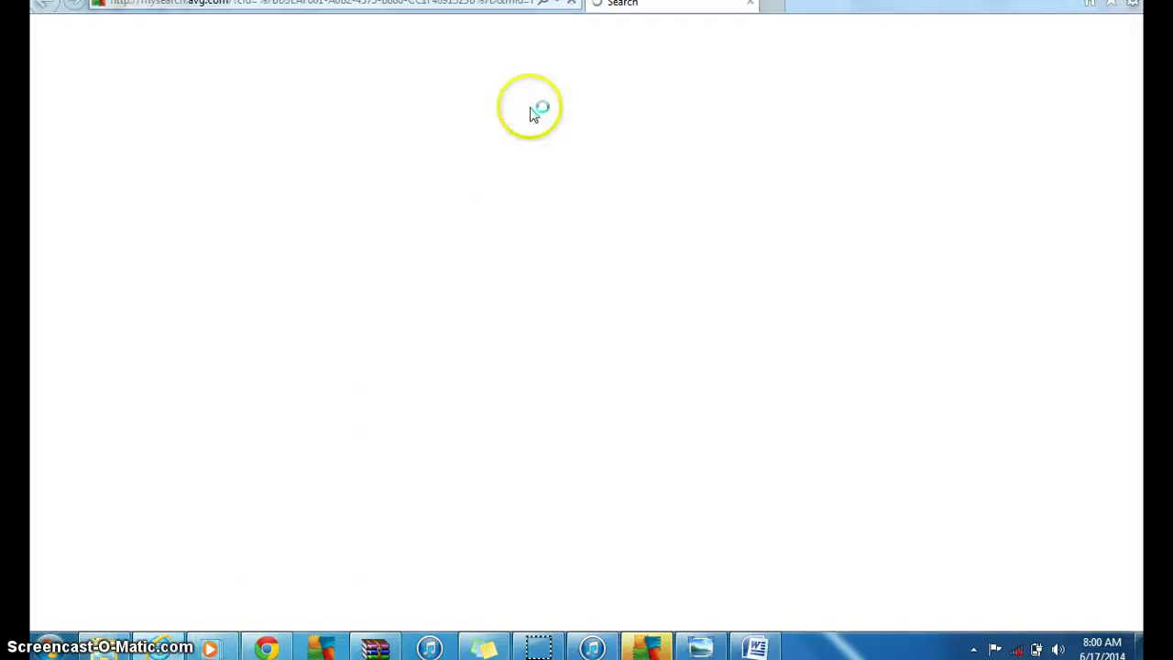
click(275, 4)
text(googl)
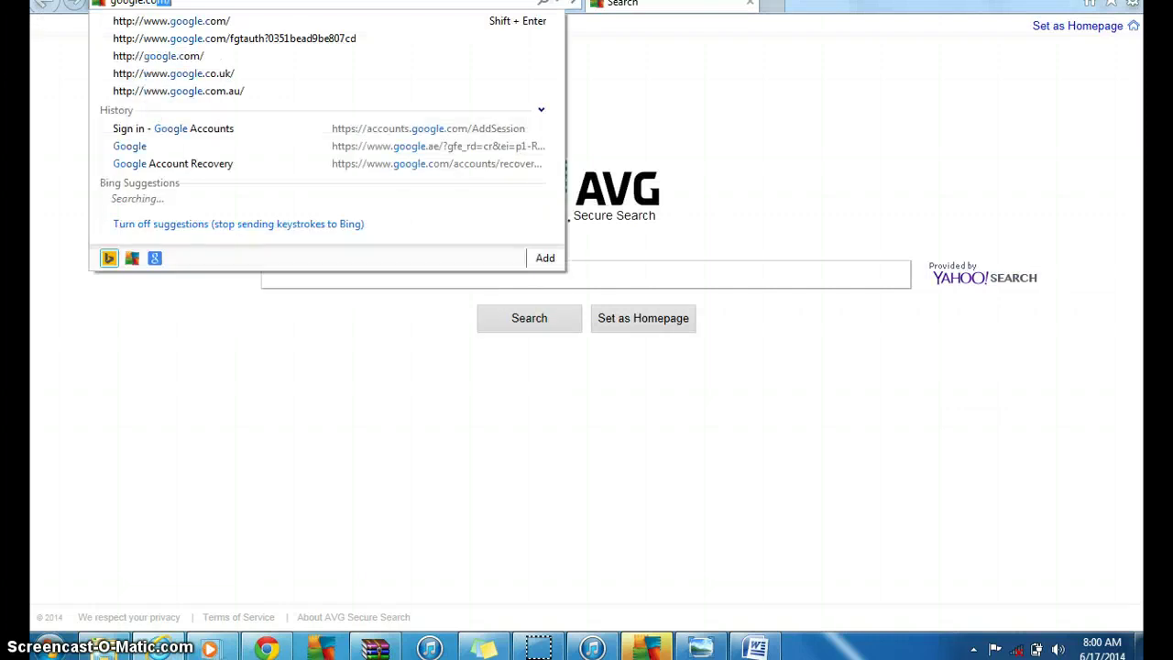
text(e.co)
key(Return)
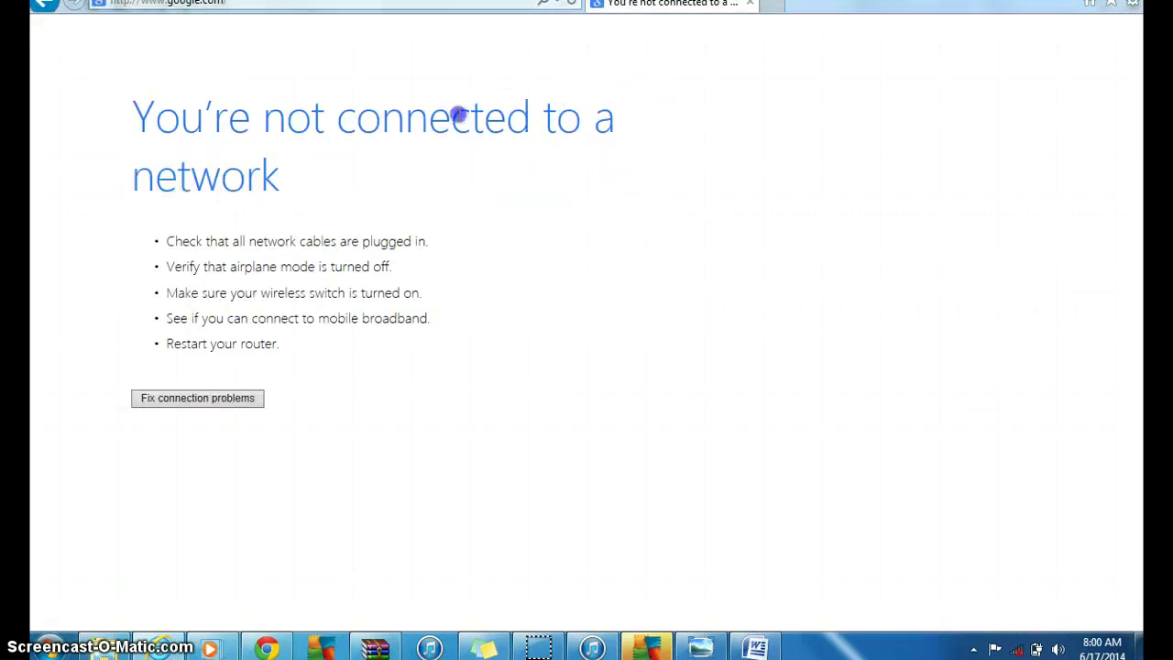
drag(284, 188, 400, 95)
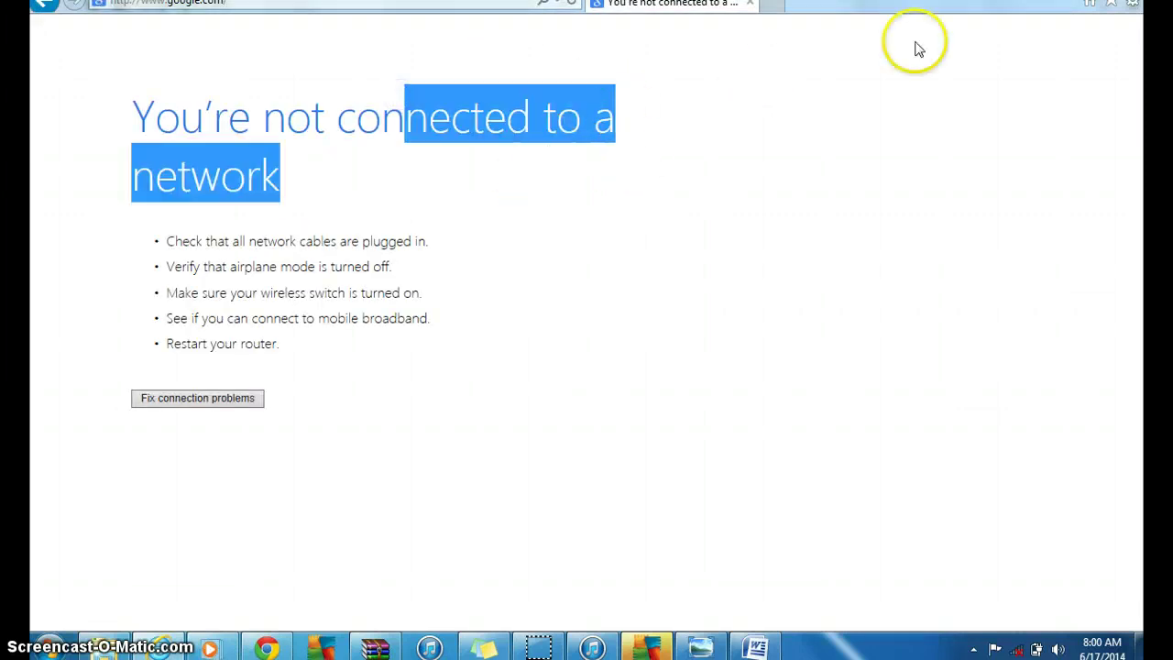
click(1129, 0)
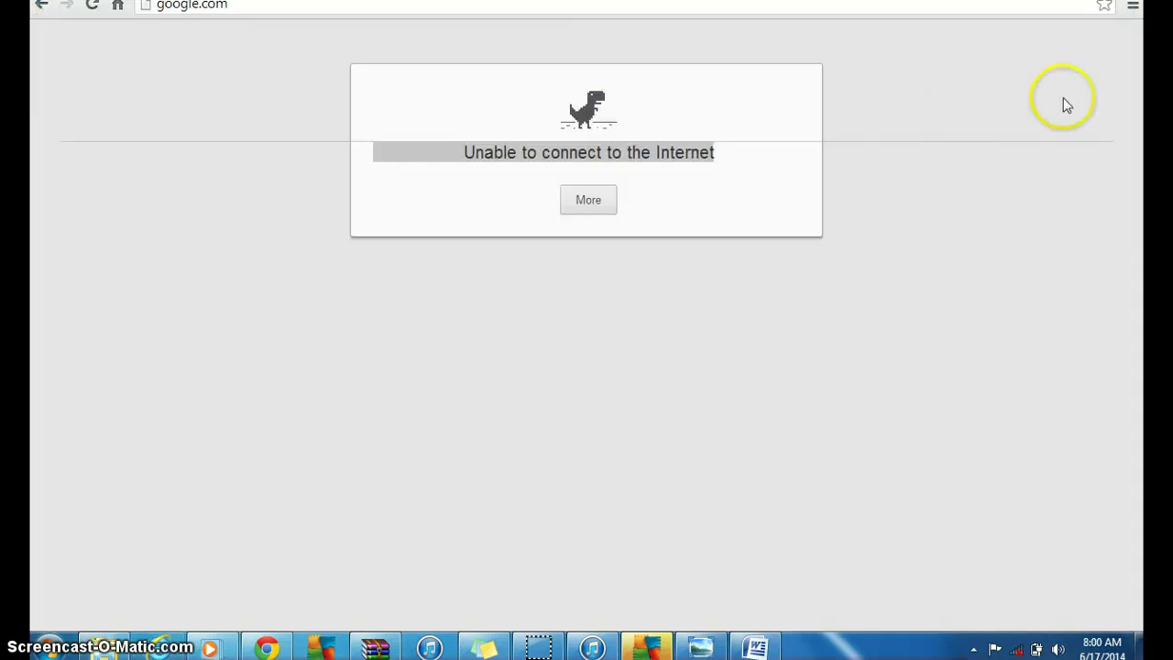
click(1129, 0)
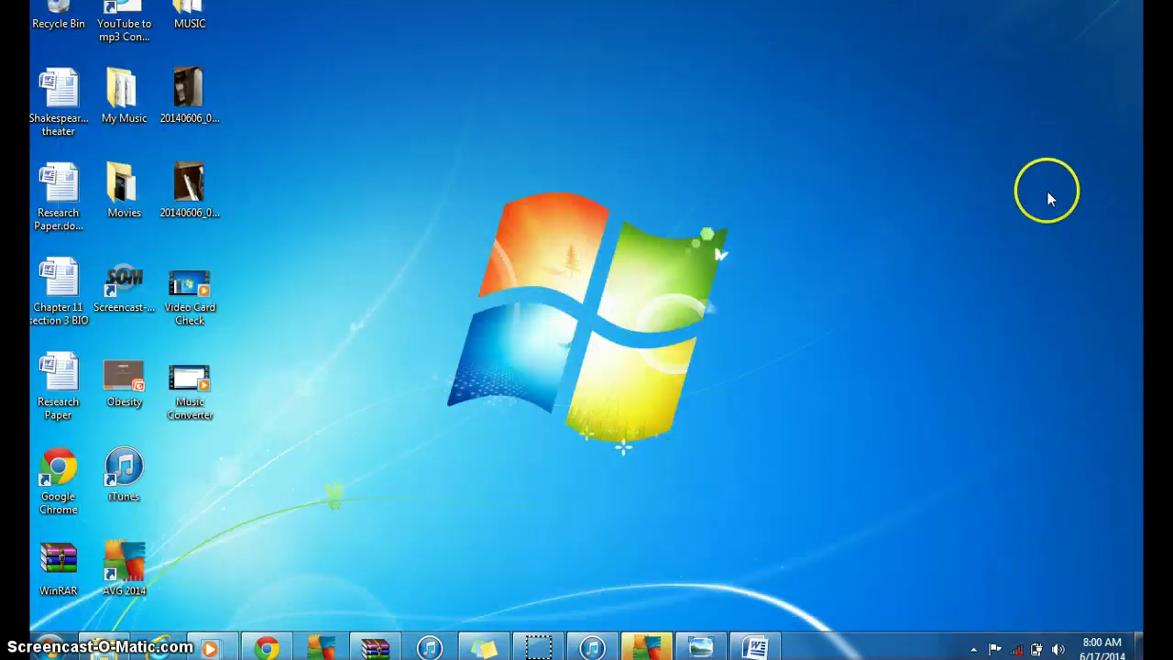
Check the list of available network connections, refresh it, and dismiss it.
click(1016, 648)
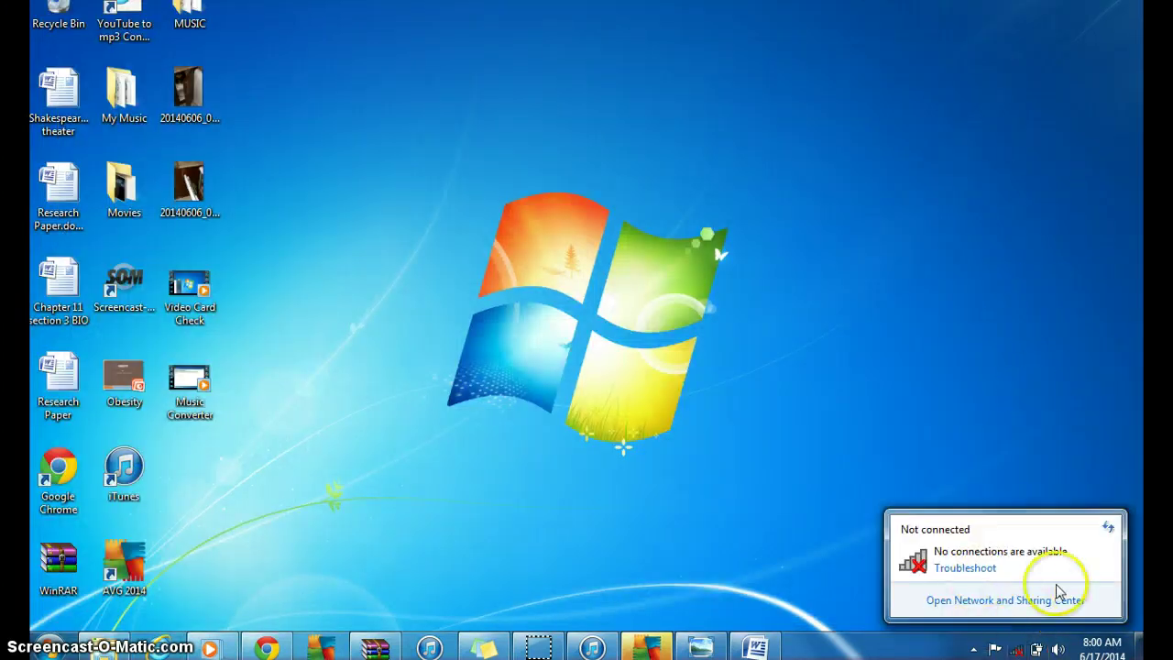
click(1107, 528)
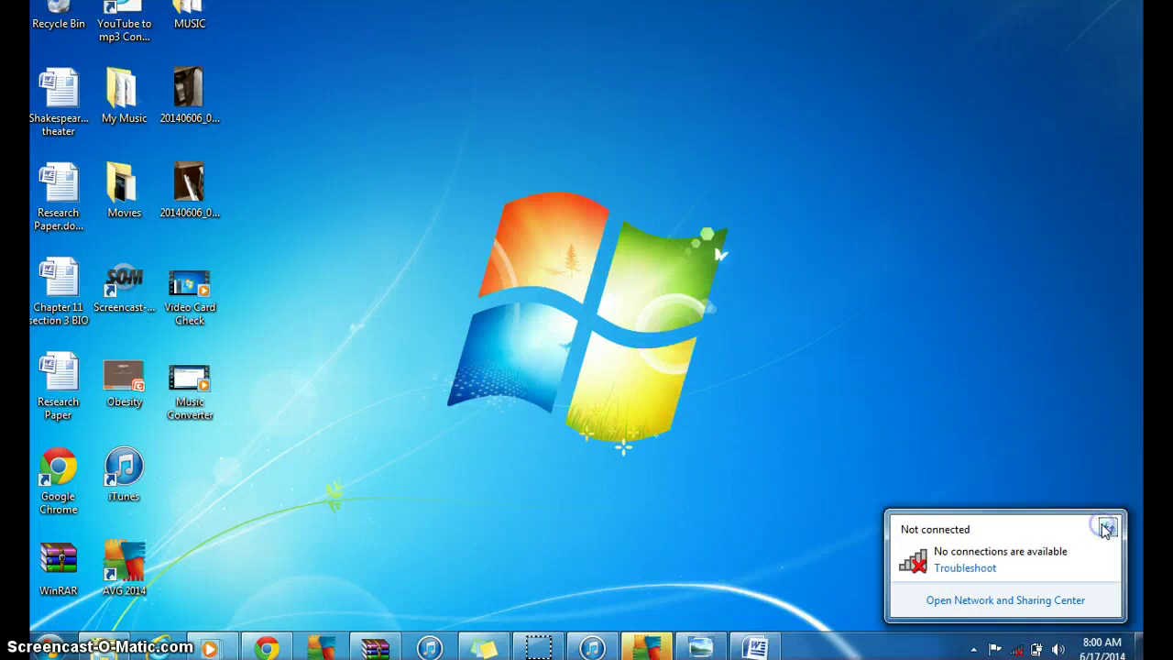
click(971, 344)
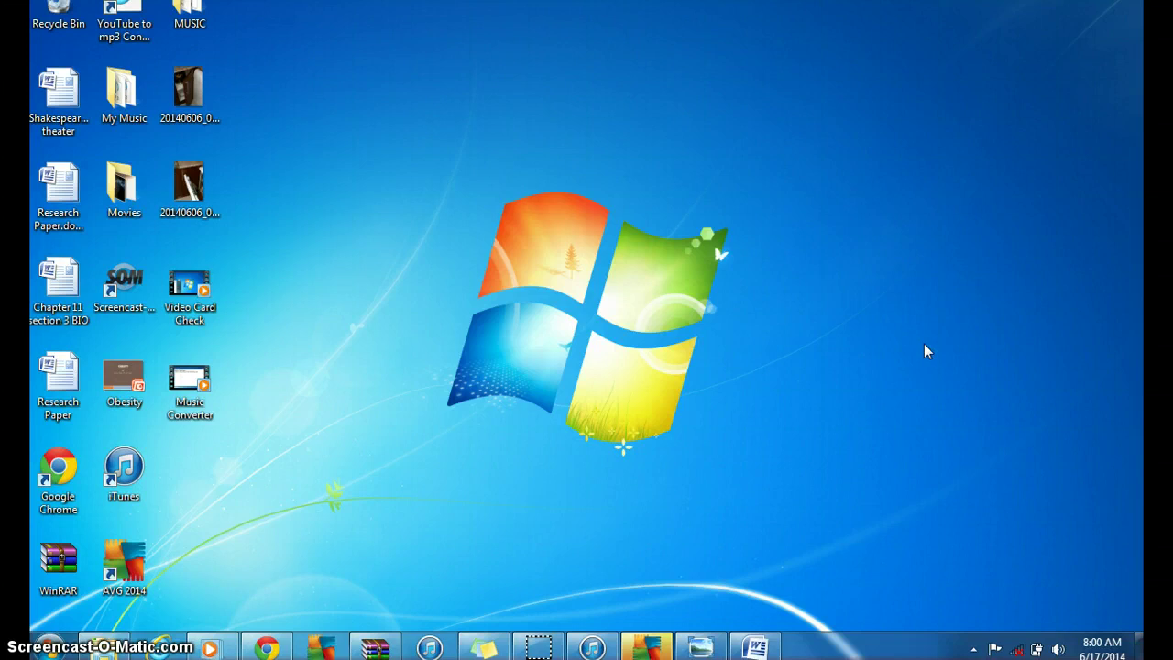
click(46, 646)
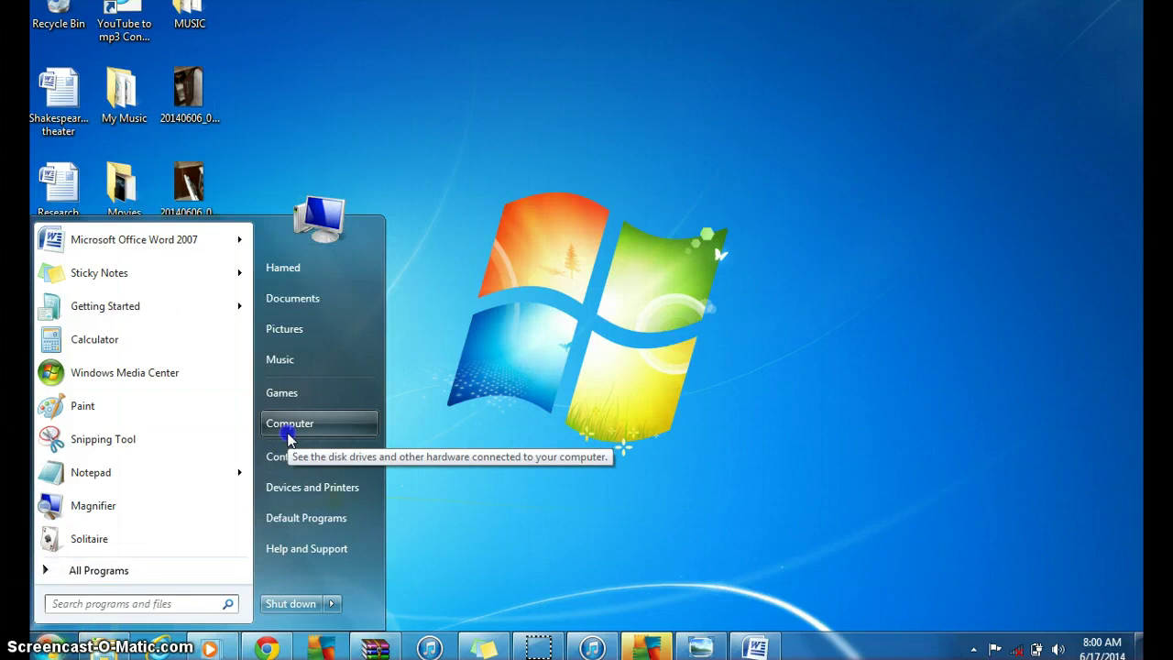
text(control poan)
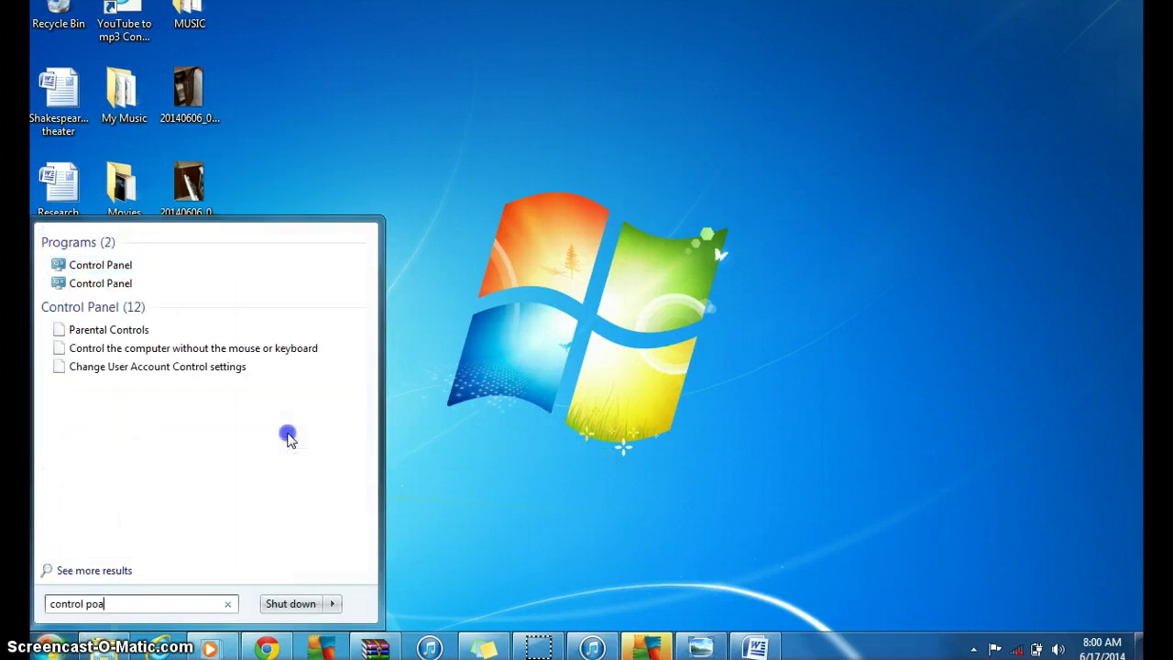
key(BackSpace)
key(BackSpace)
text(anel)
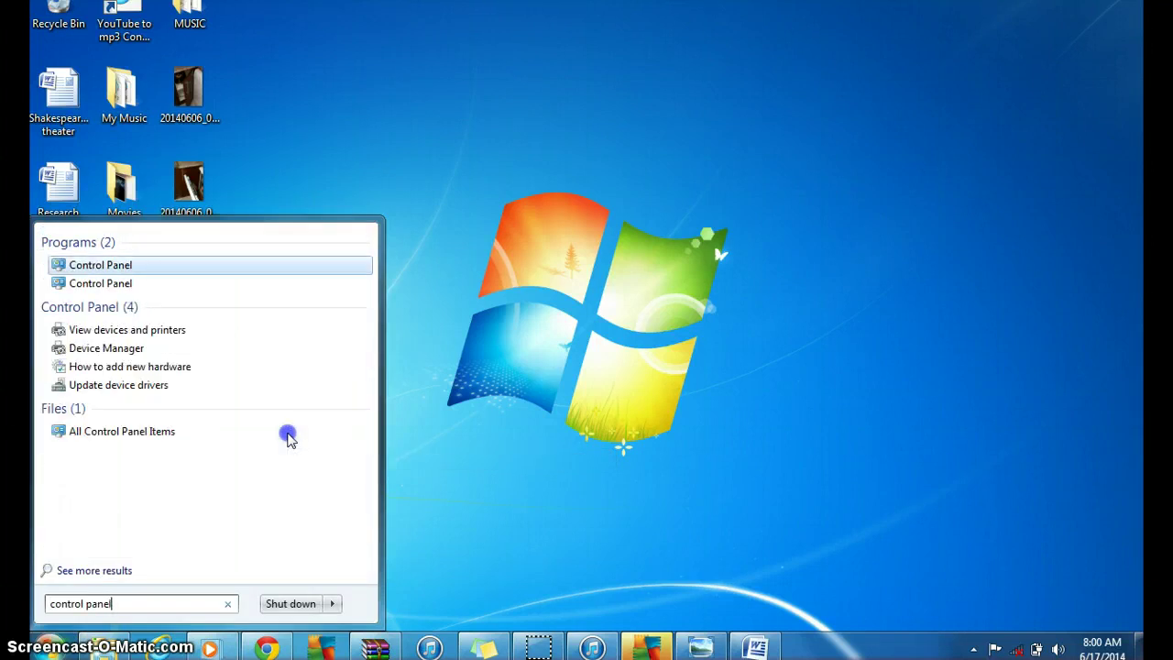
key(super)
Open Device Manager from Control Panel's Hardware and Sound category, accept the standard-user notice, and maximize the window.
key(super)
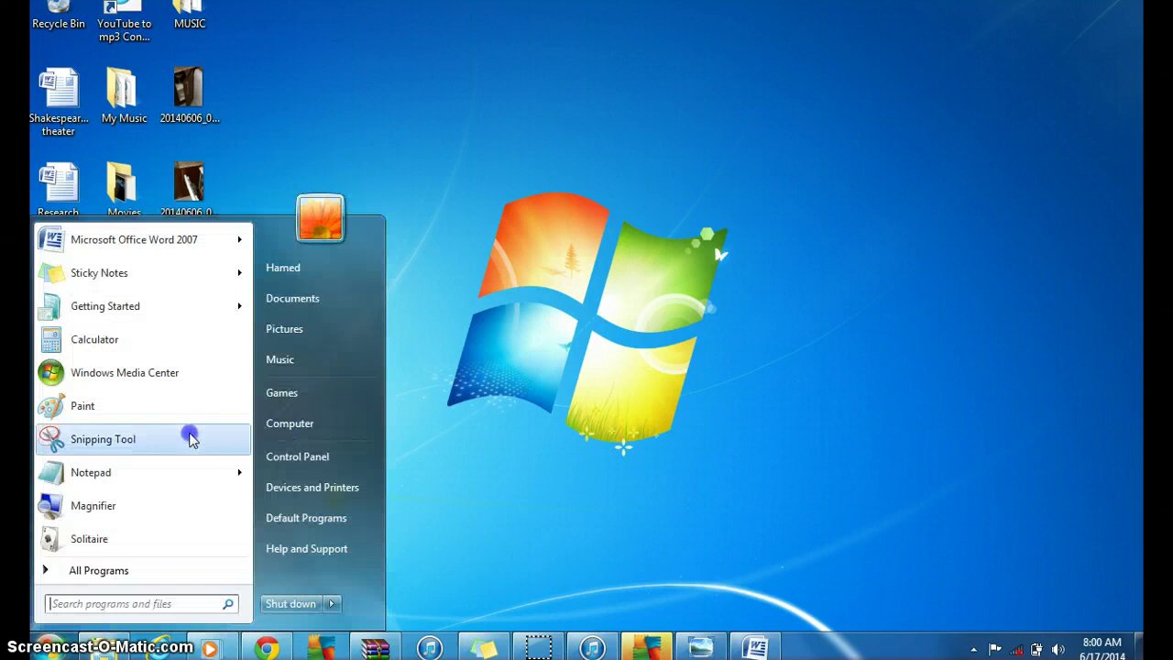
click(290, 458)
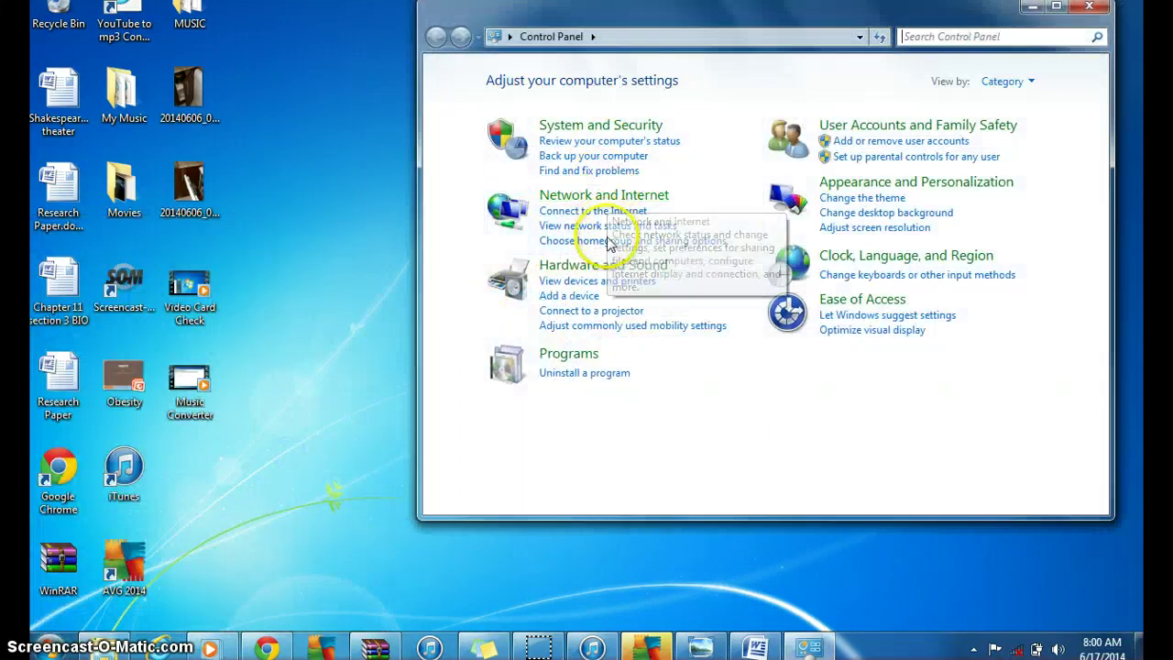
click(605, 265)
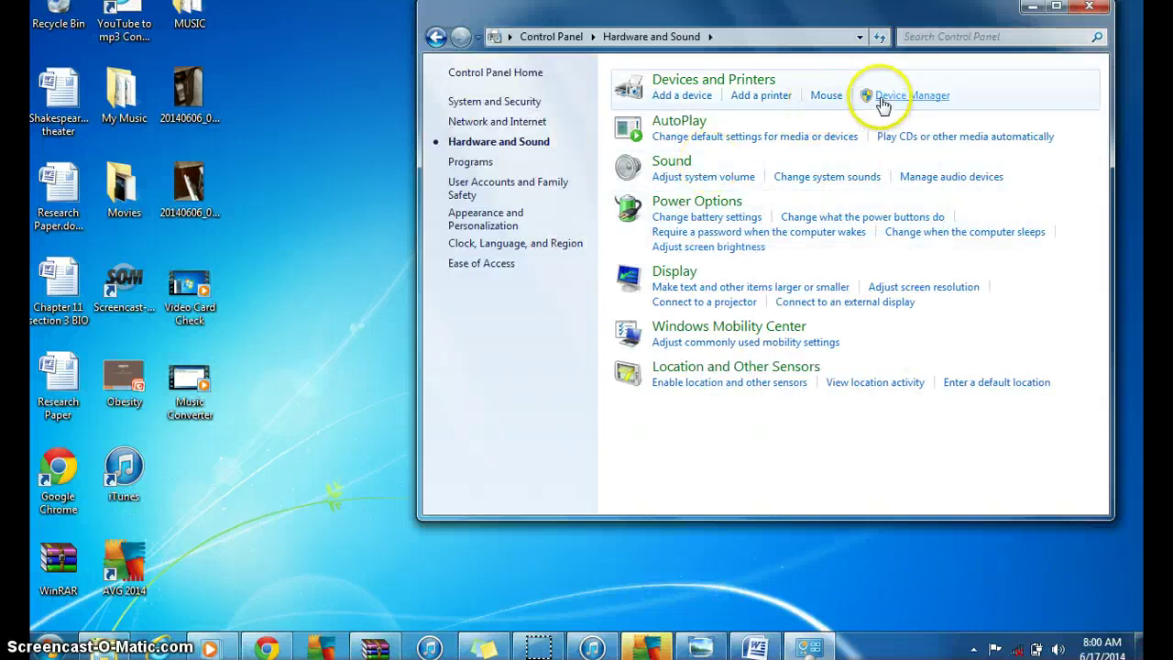
click(882, 103)
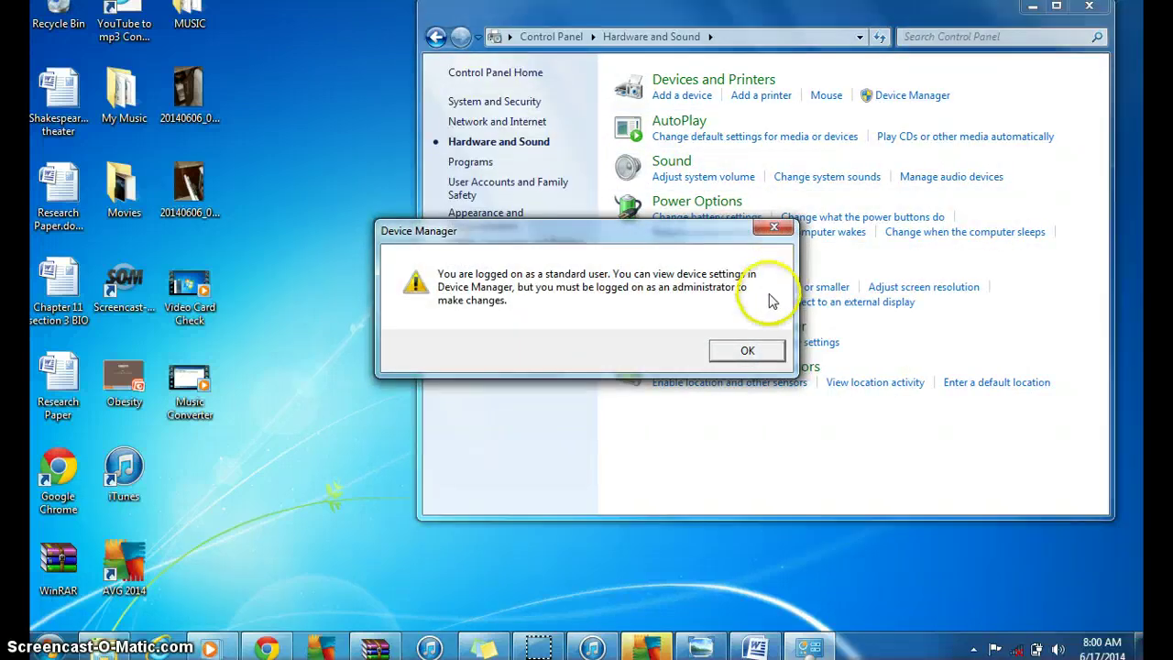
click(751, 346)
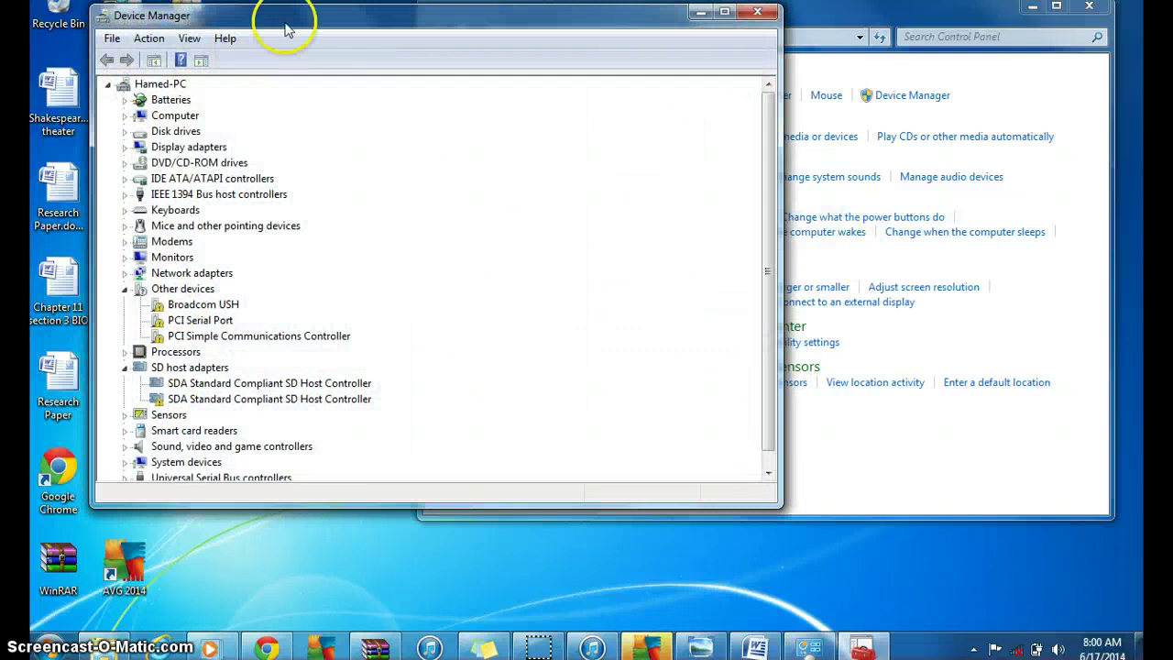
double_click(285, 25)
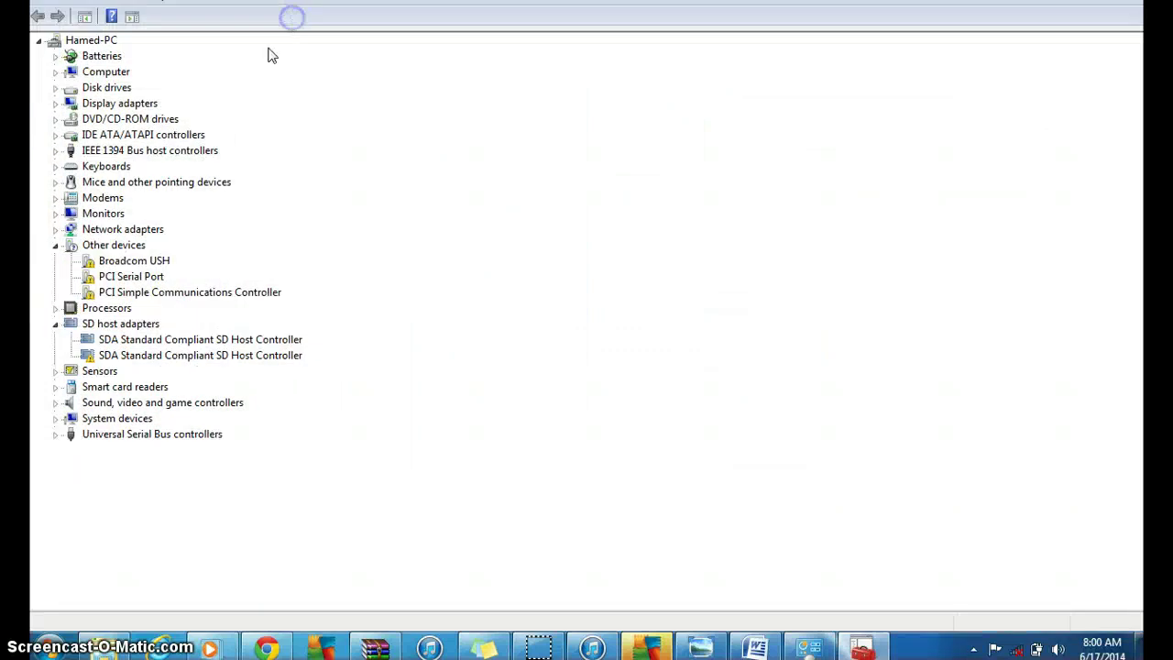
Expand Network adapters, examine the Intel Gigabit Network Connection and WiFi Link 5100 AGN entries, and close Device Manager.
click(55, 229)
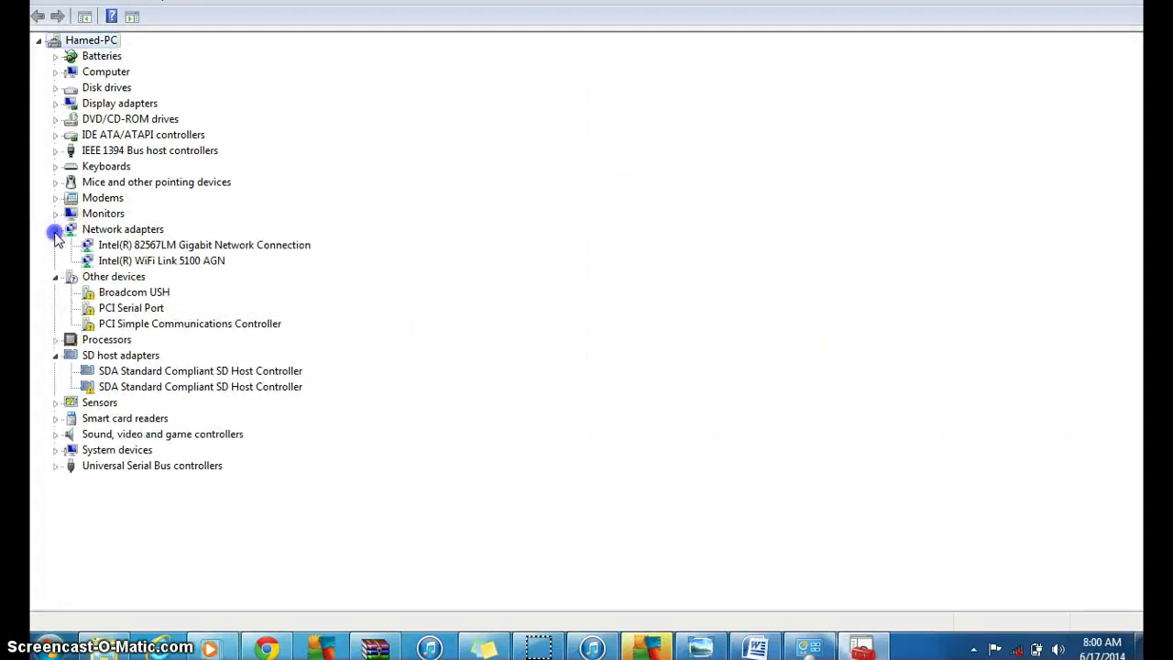
click(217, 260)
click(223, 242)
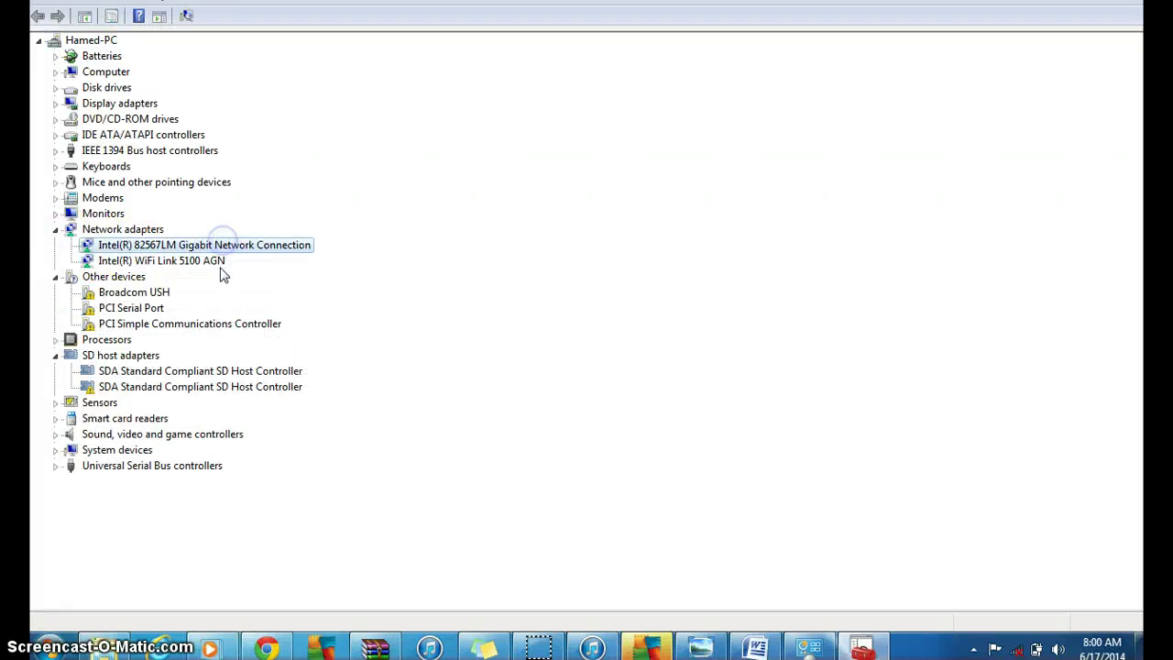
click(220, 261)
click(223, 244)
click(220, 260)
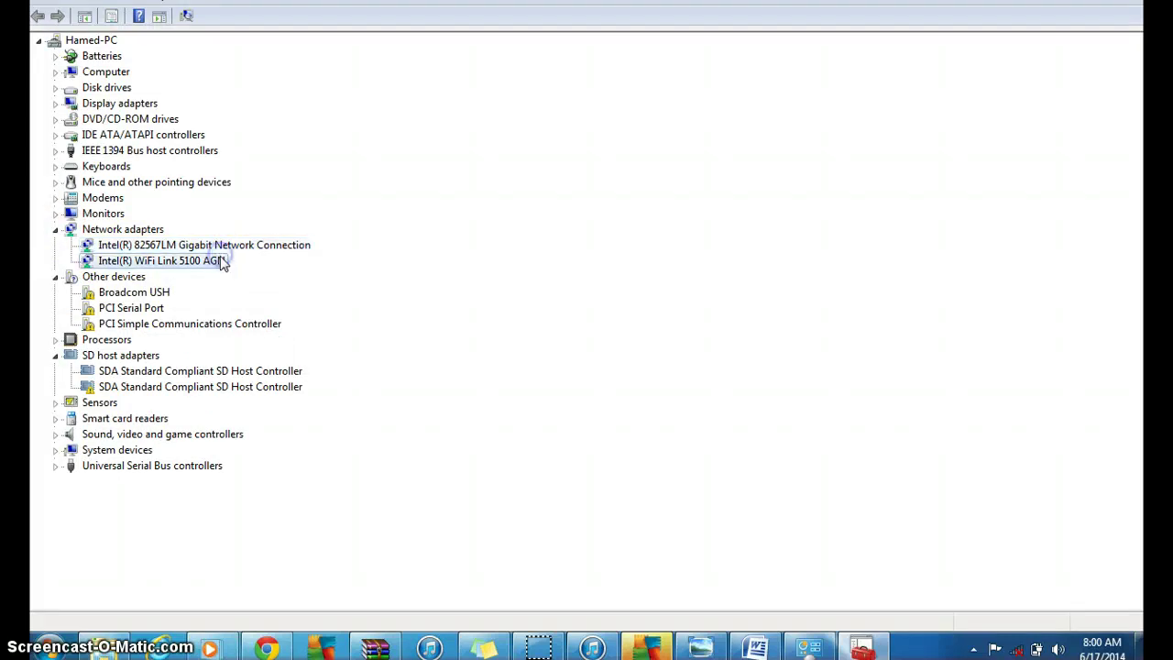
click(224, 243)
click(220, 260)
key(alt+F4)
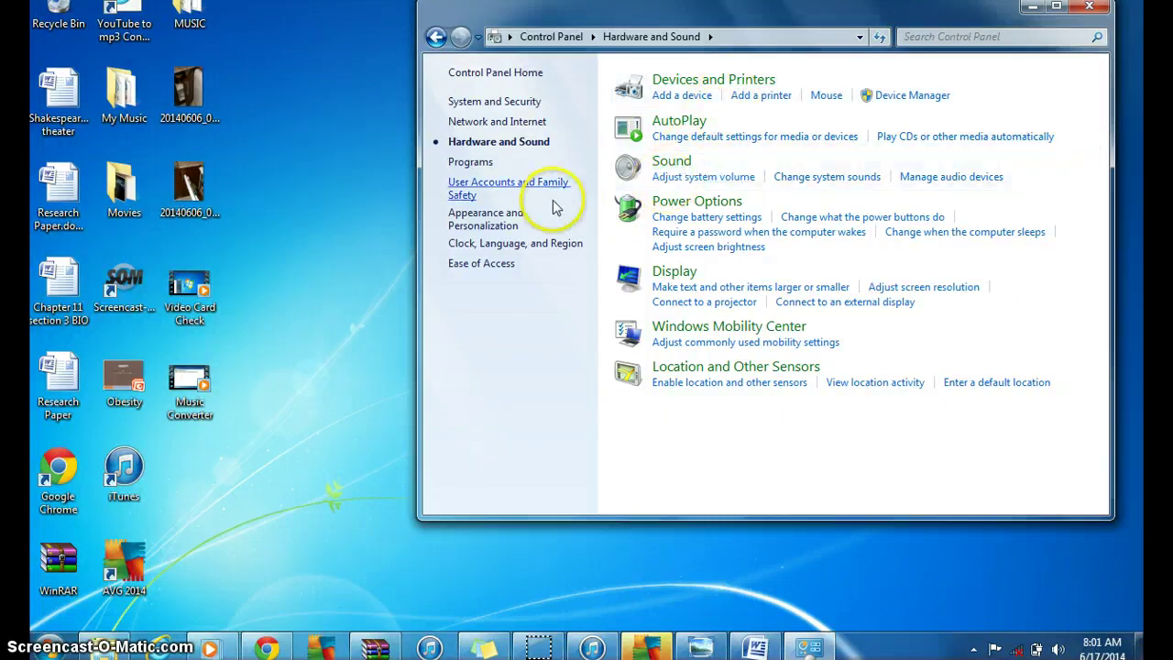
Open the maximized Network and Sharing Center and check which networks are available to connect to.
click(531, 122)
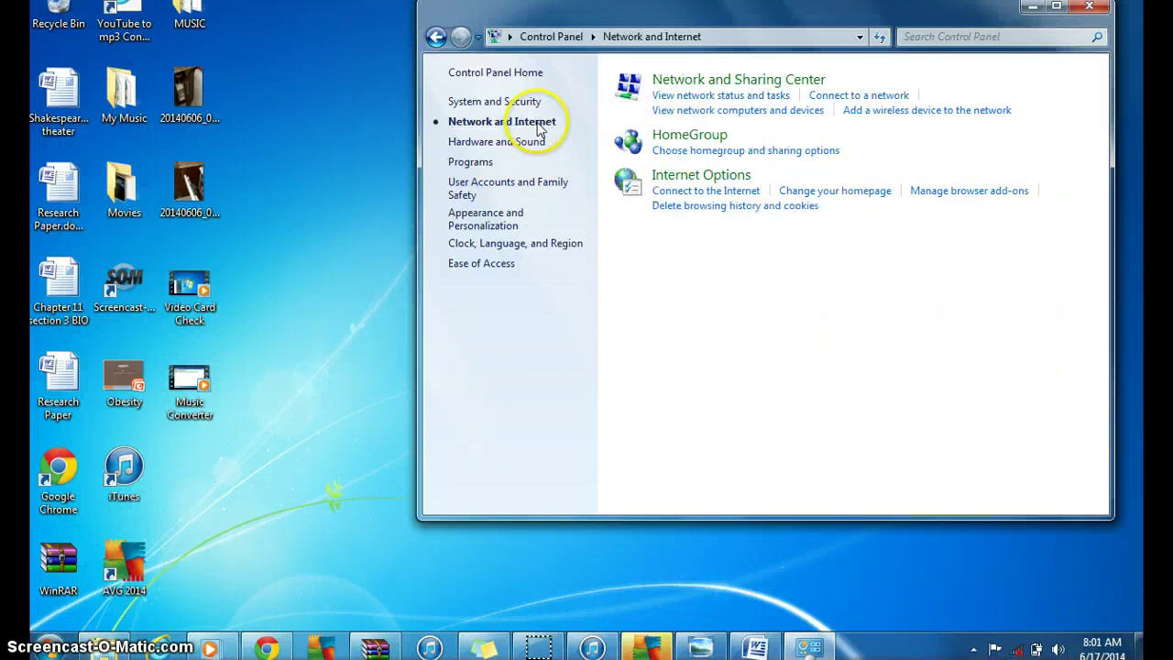
click(725, 96)
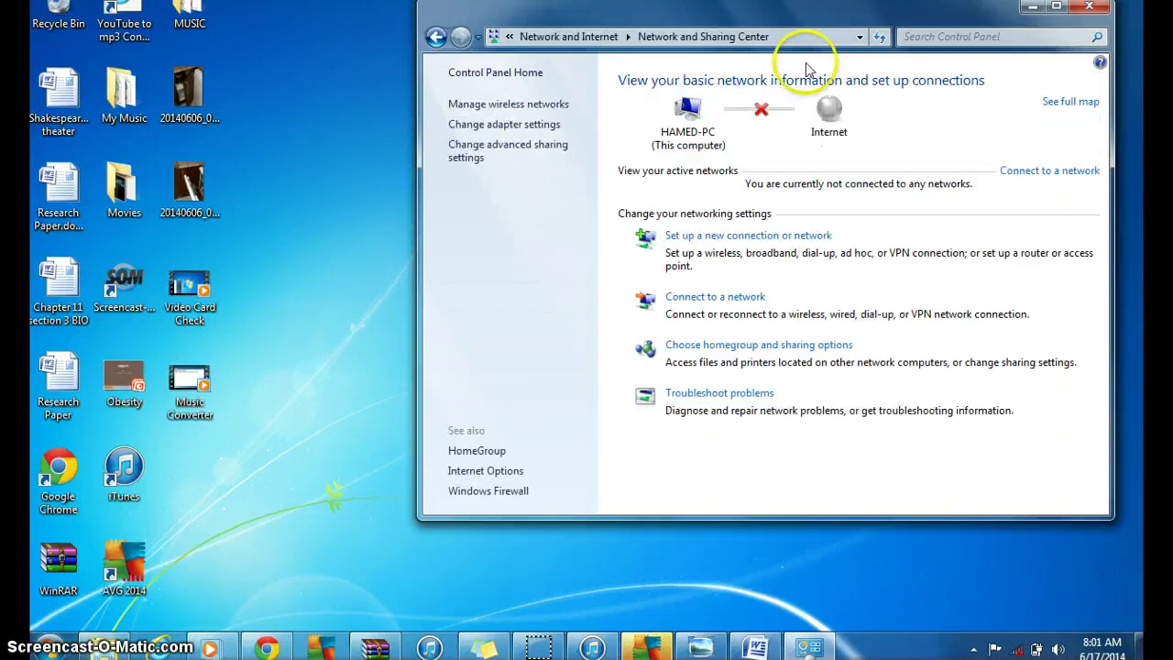
double_click(775, 12)
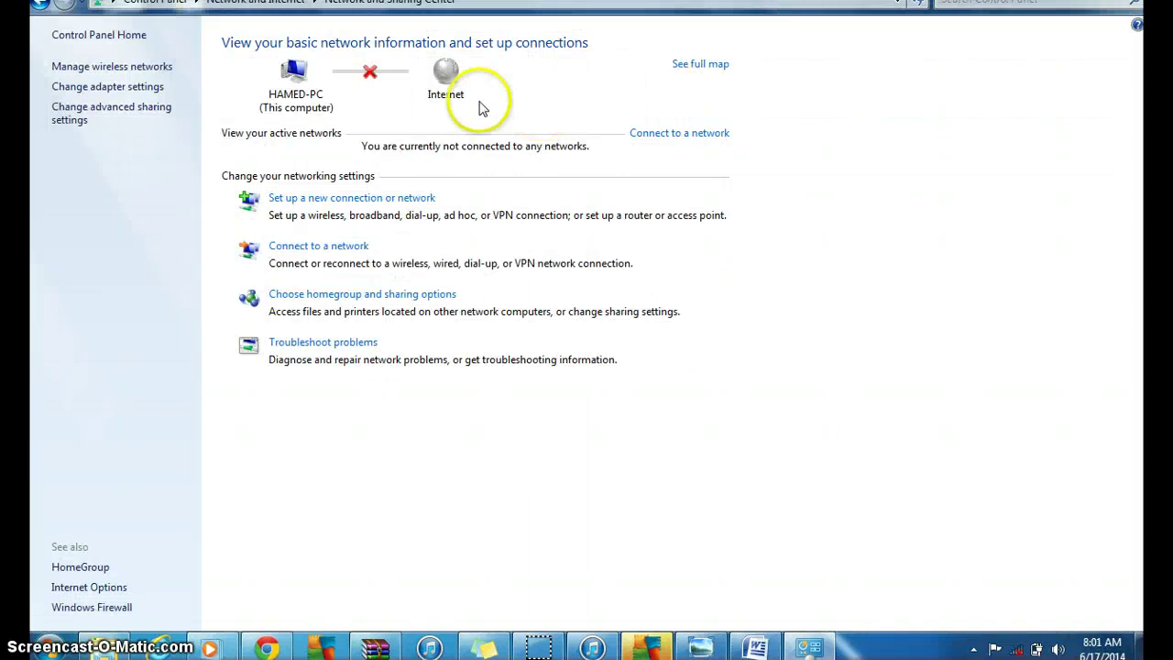
click(636, 135)
click(898, 448)
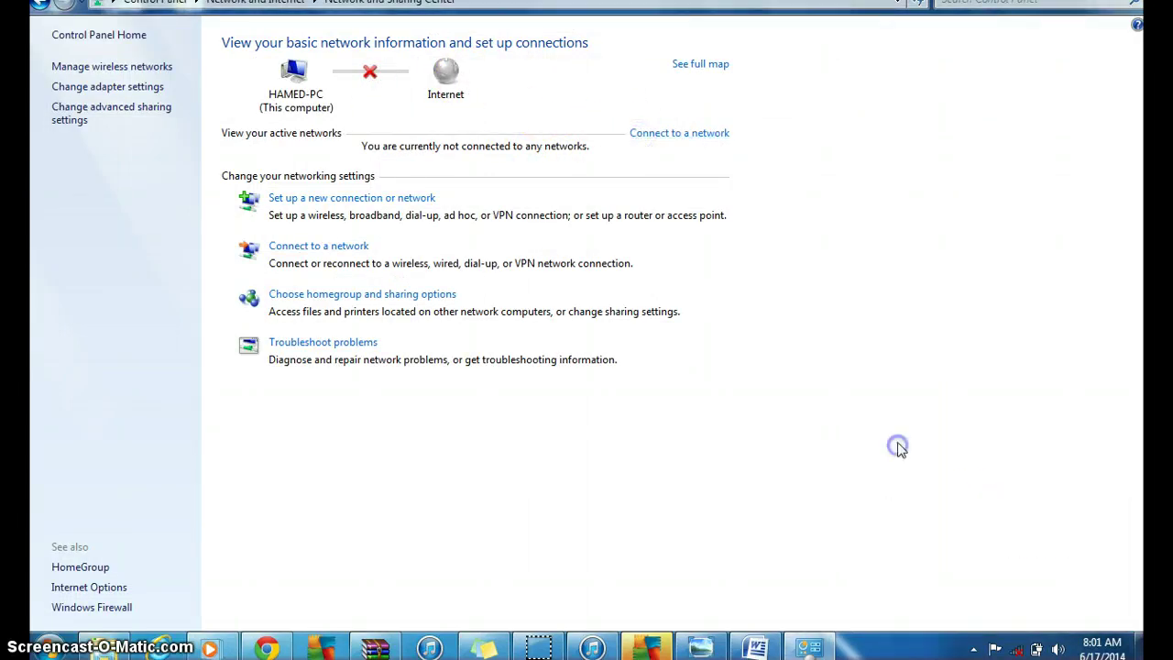
Open the network adapter settings, restore the window to its smaller size over the desktop, and select Local Area Connection.
click(142, 85)
click(385, 202)
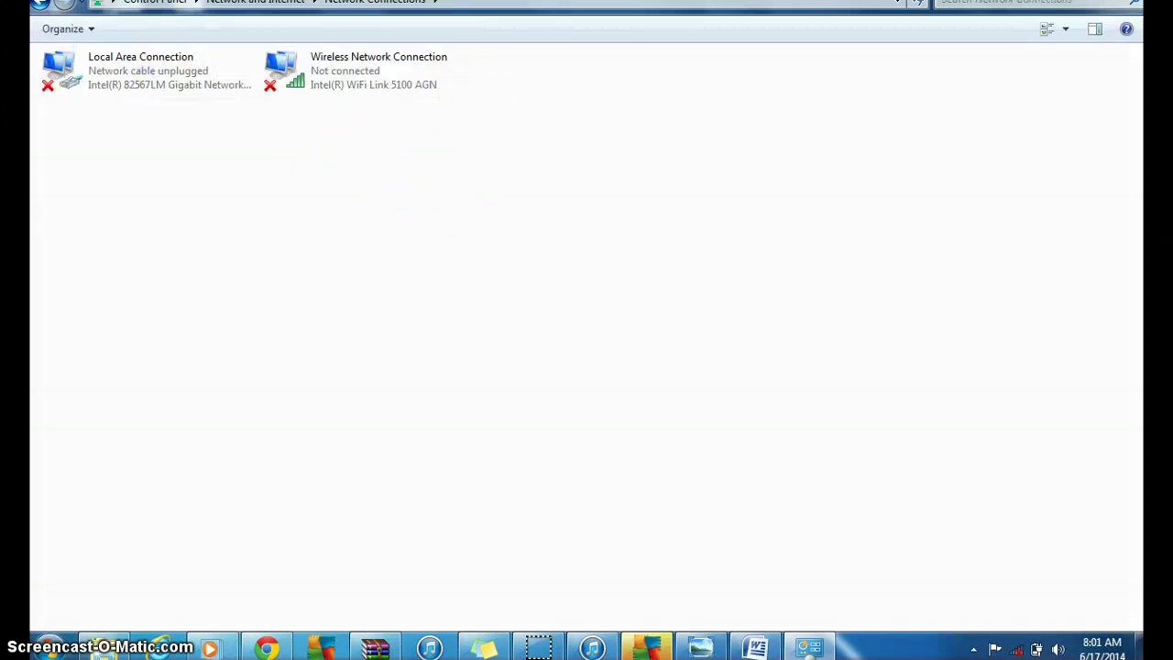
double_click(548, 1)
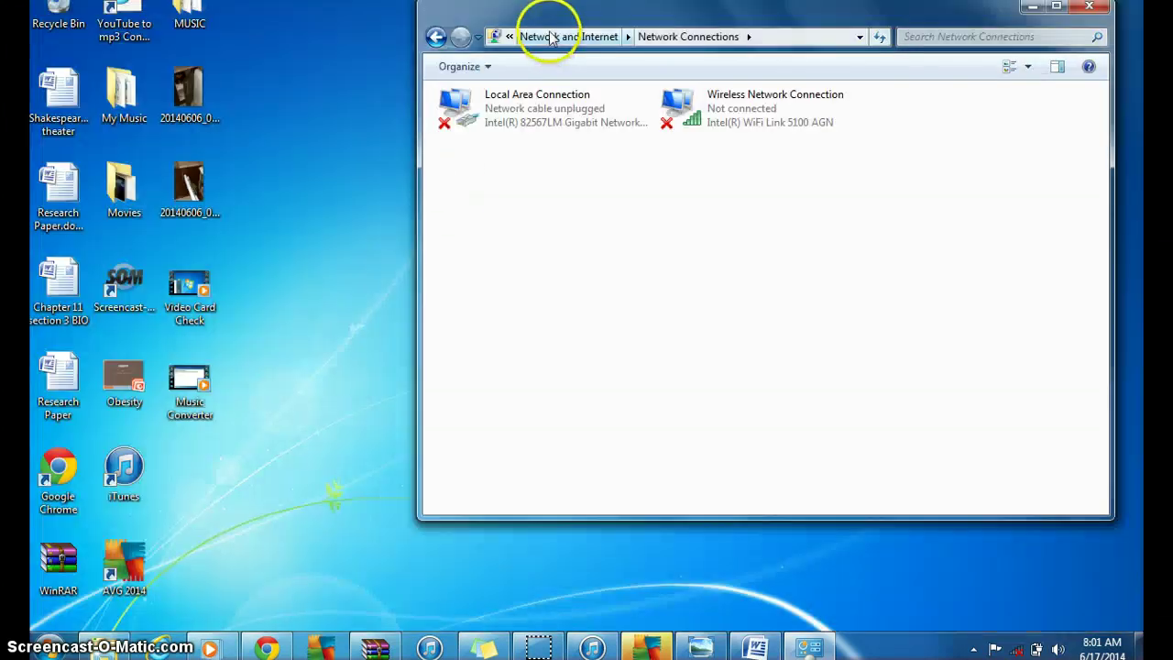
drag(563, 8, 460, 65)
click(452, 201)
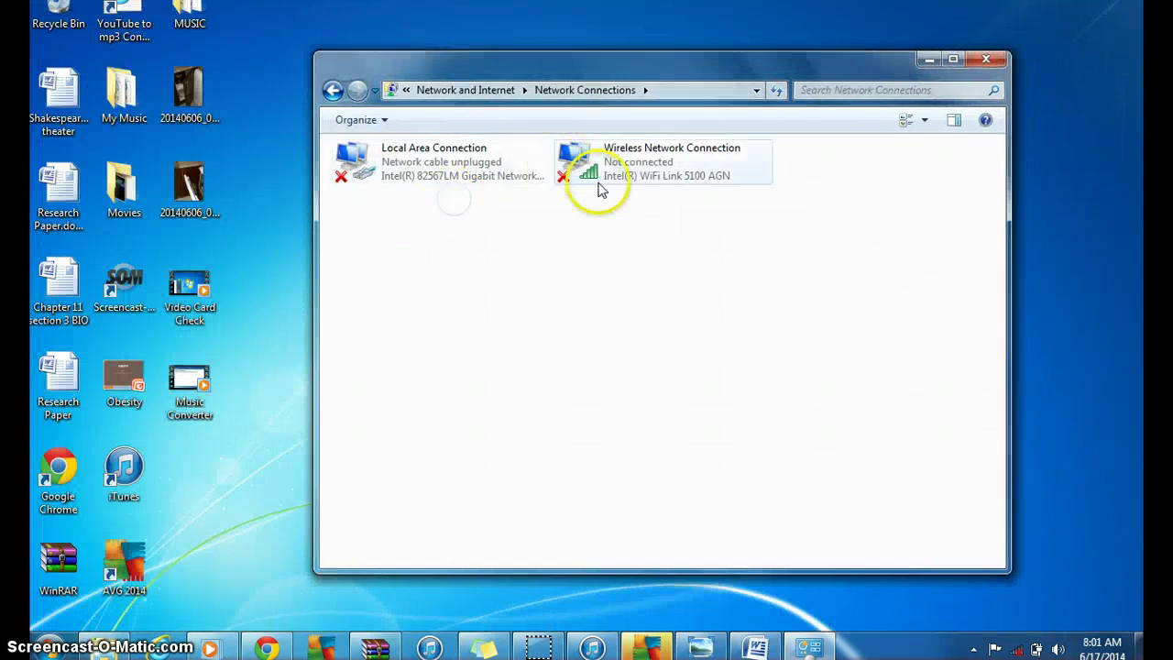
drag(488, 237, 440, 160)
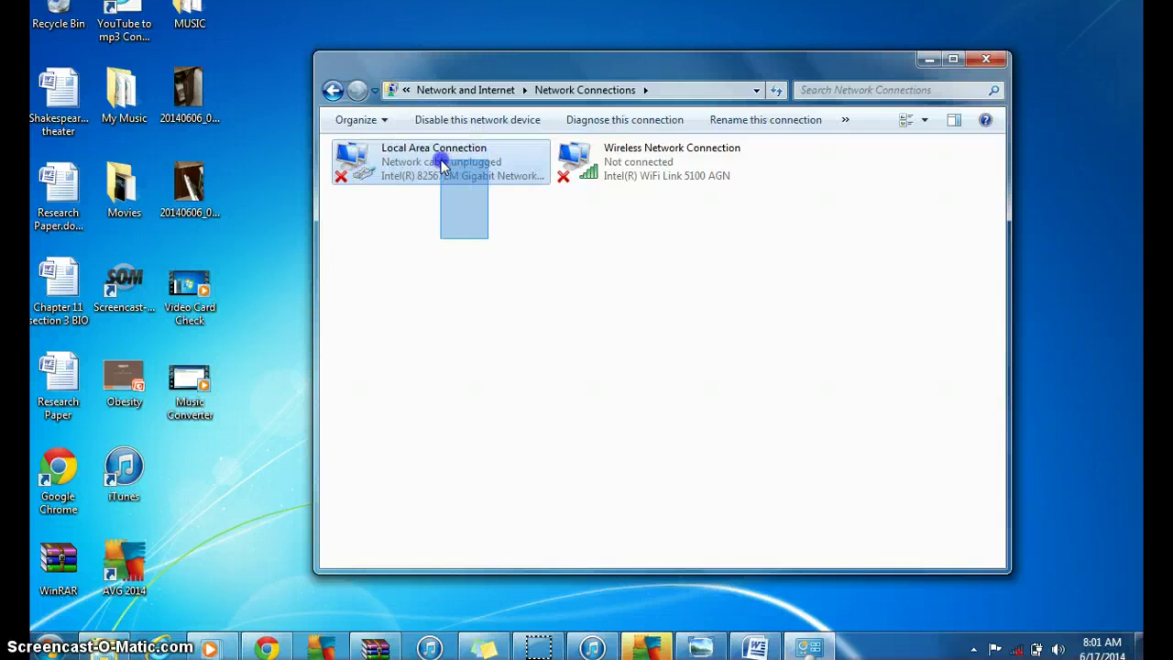
Check the Local Area Connection entry and the commands available for Wireless Network Connection, including Disable.
drag(441, 159, 443, 161)
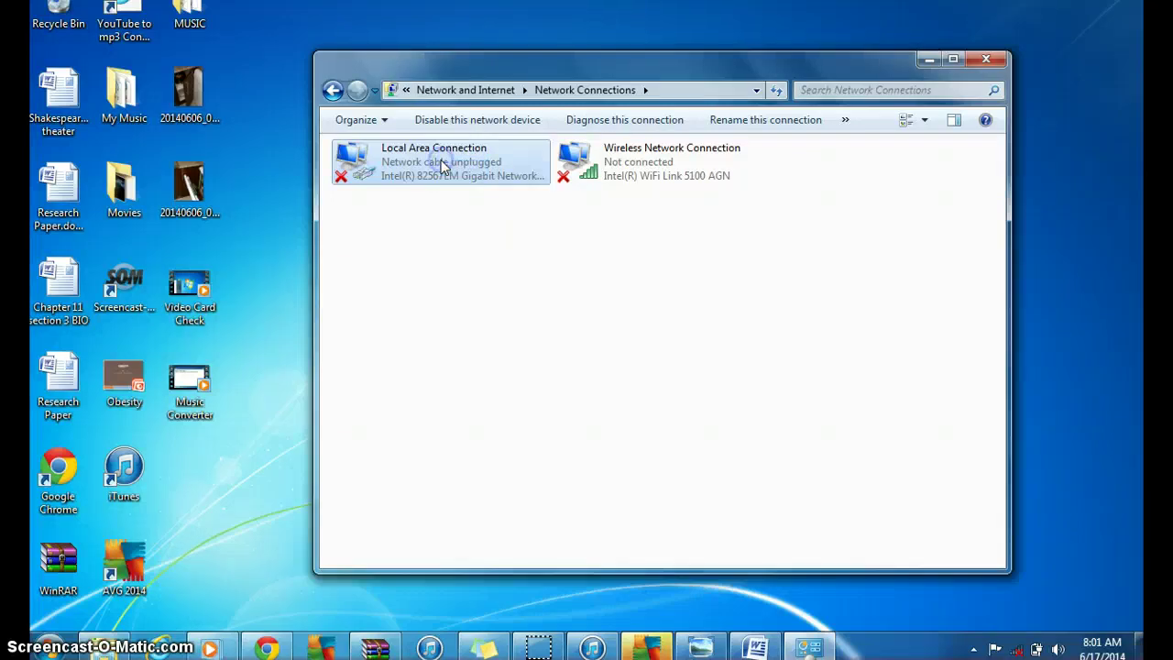
click(640, 181)
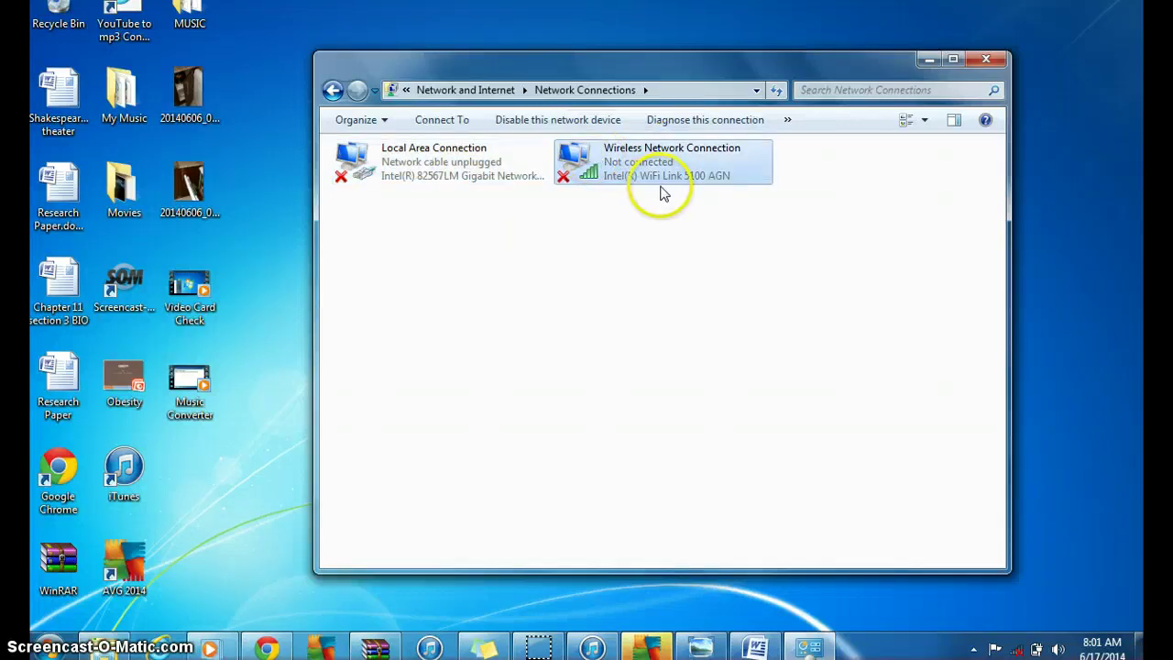
right_click(619, 160)
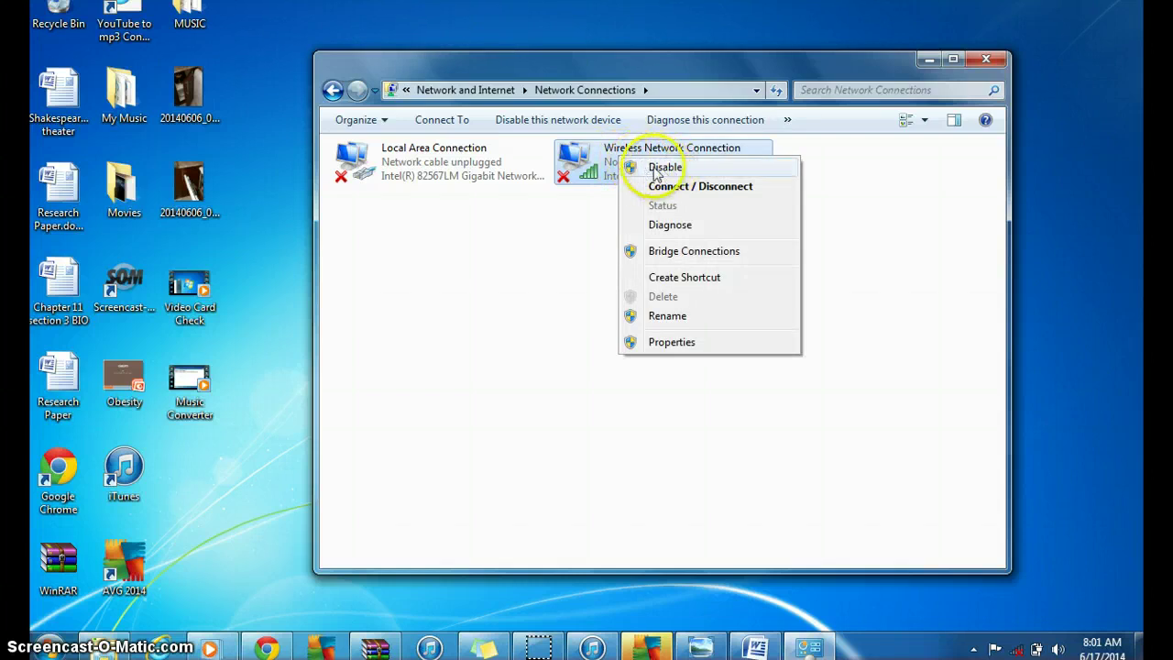
Show the available wireless networks, connect to NetGenie, and dismiss the network list.
click(1015, 648)
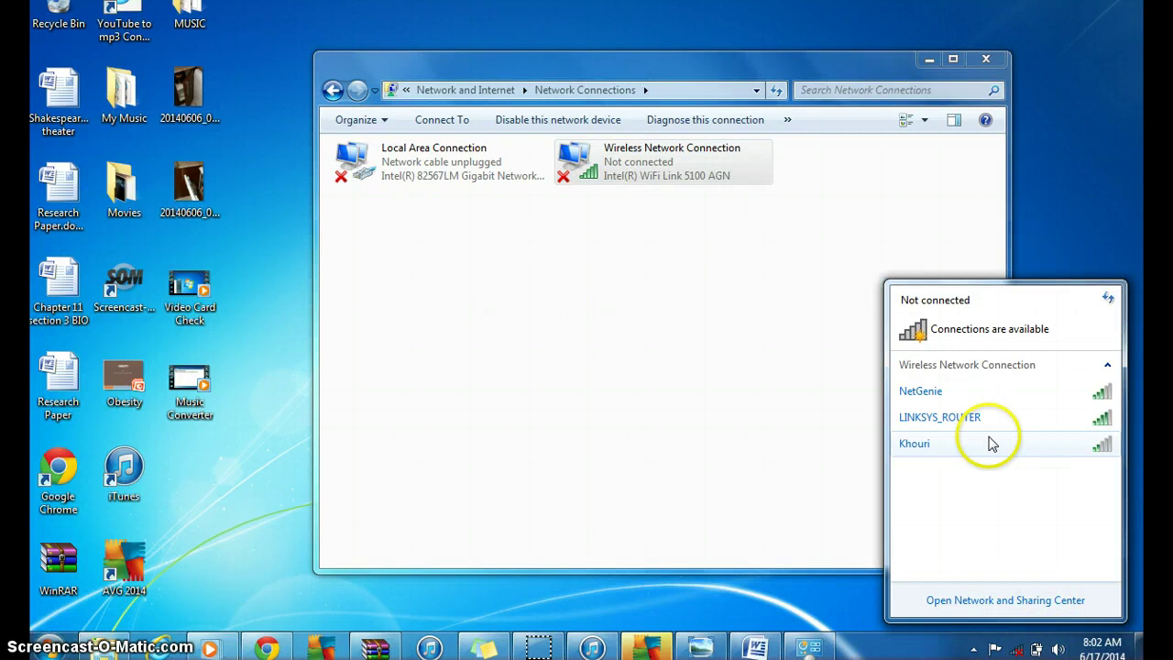
click(980, 418)
click(985, 420)
click(986, 399)
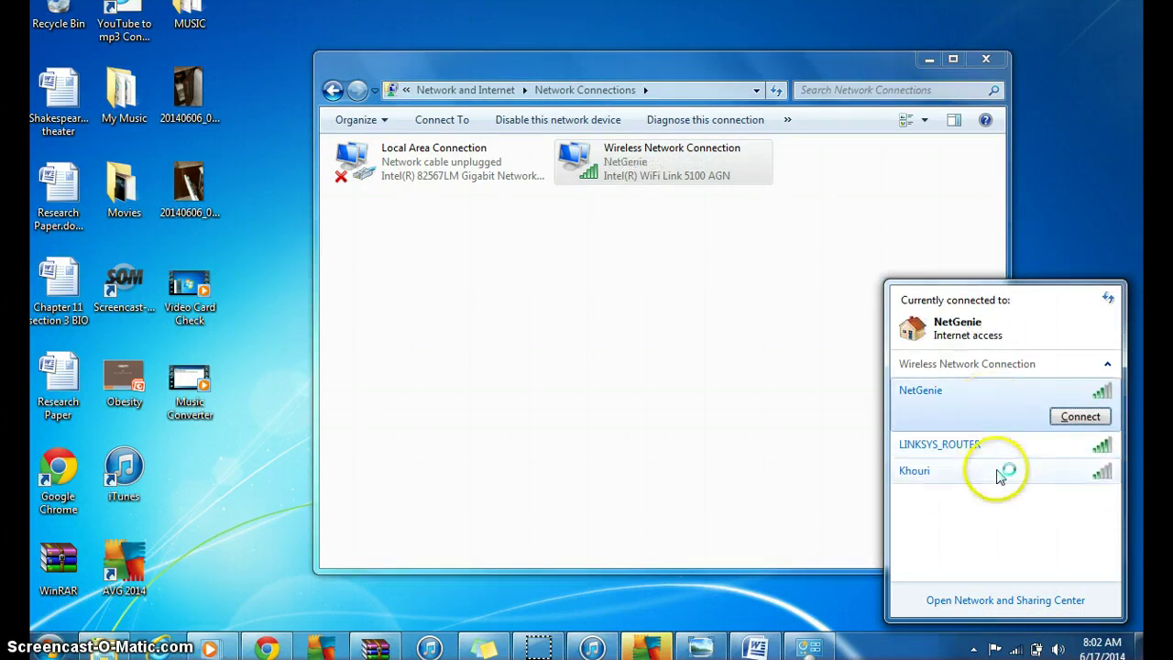
click(700, 376)
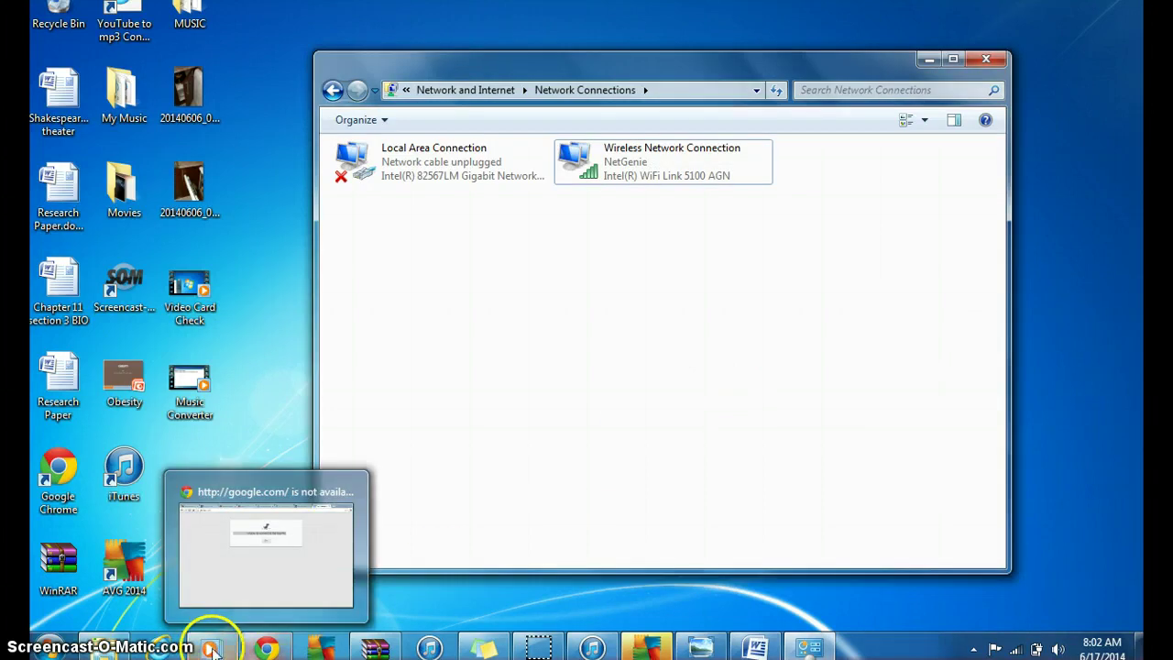
Switch to Internet Explorer and load google.com to test the internet connection.
mouse_move(210, 648)
click(161, 648)
click(356, 335)
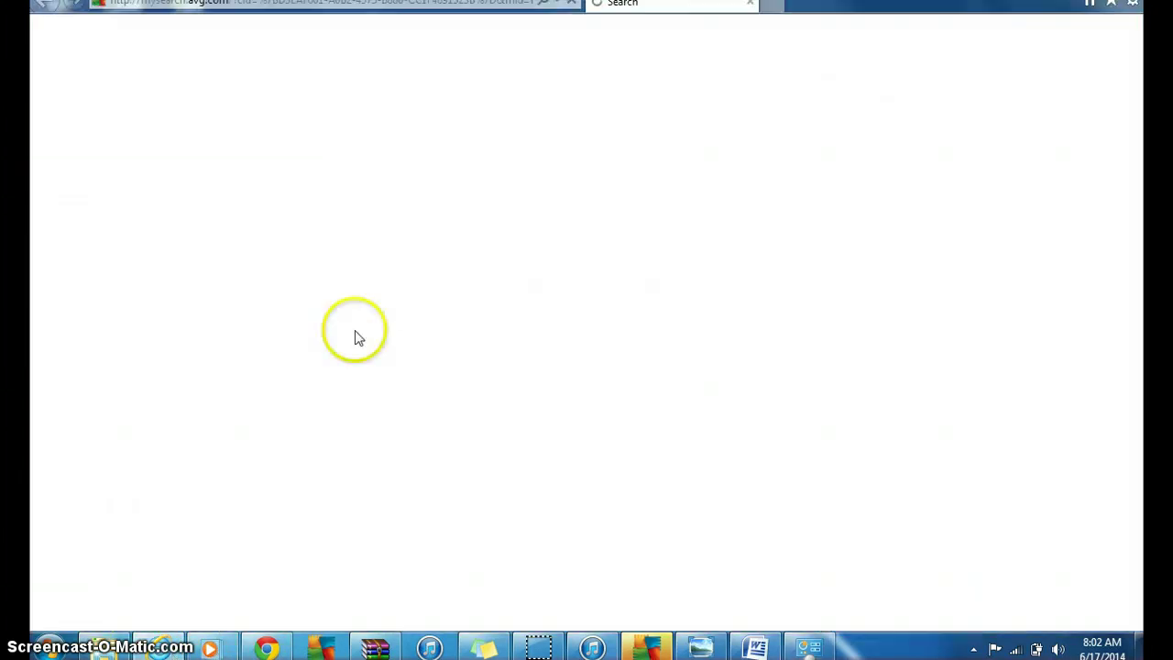
text(google.com/)
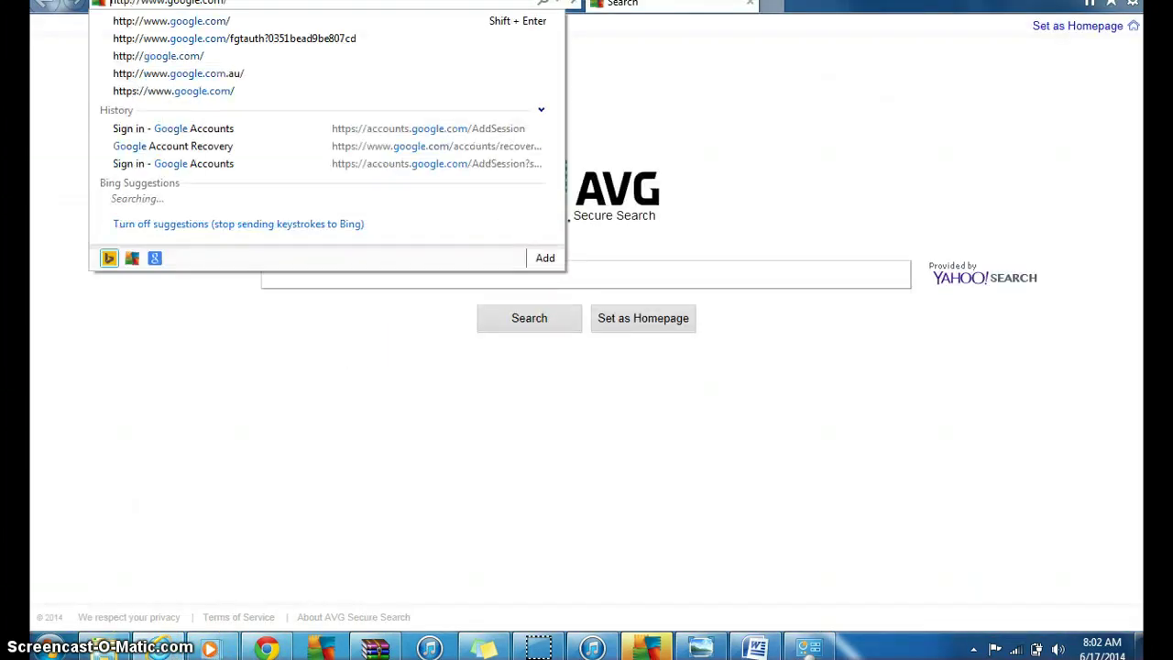
key(Return)
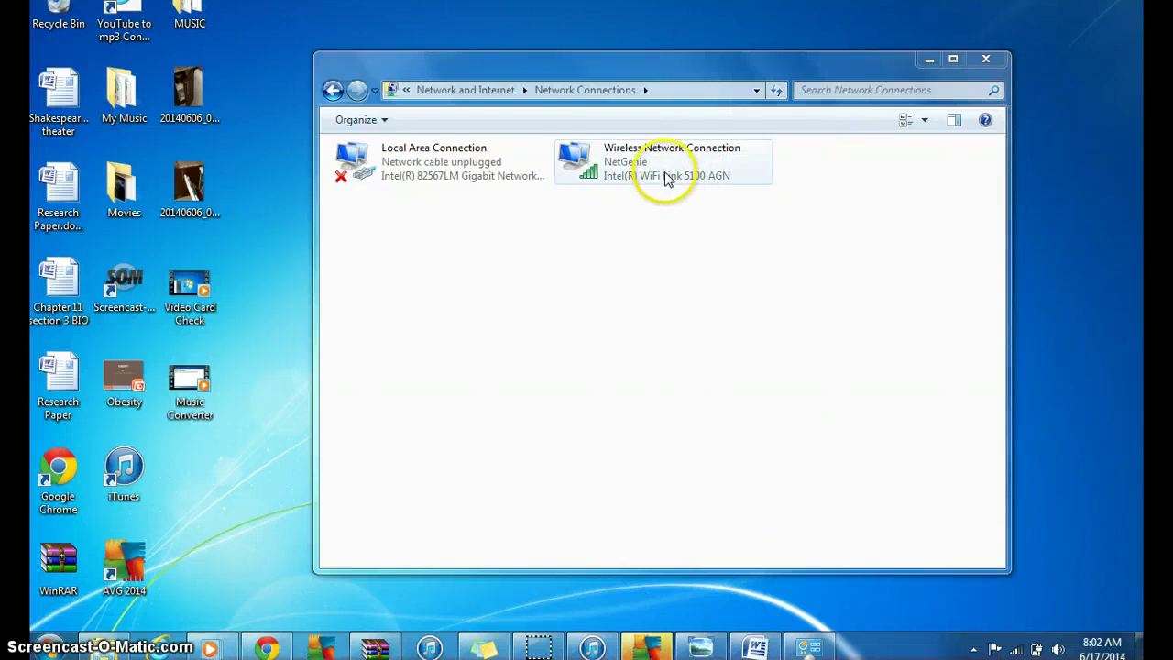
Review the commands available for Local Area Connection and Wireless Network Connection, and close the Network Connections window.
right_click(441, 176)
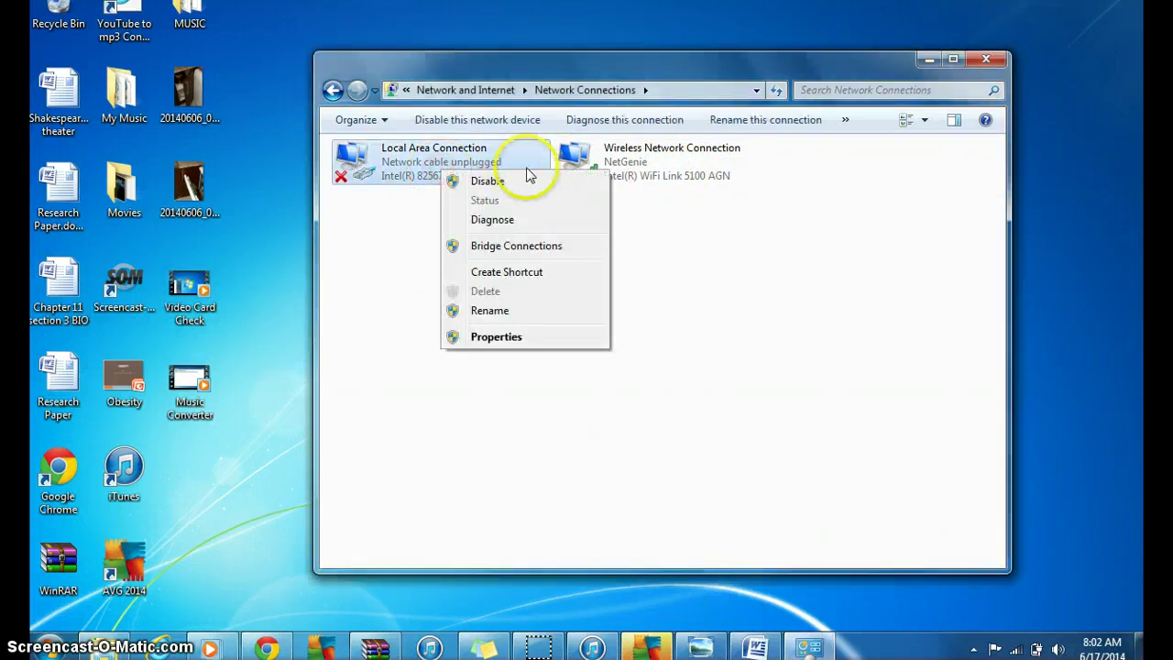
click(685, 234)
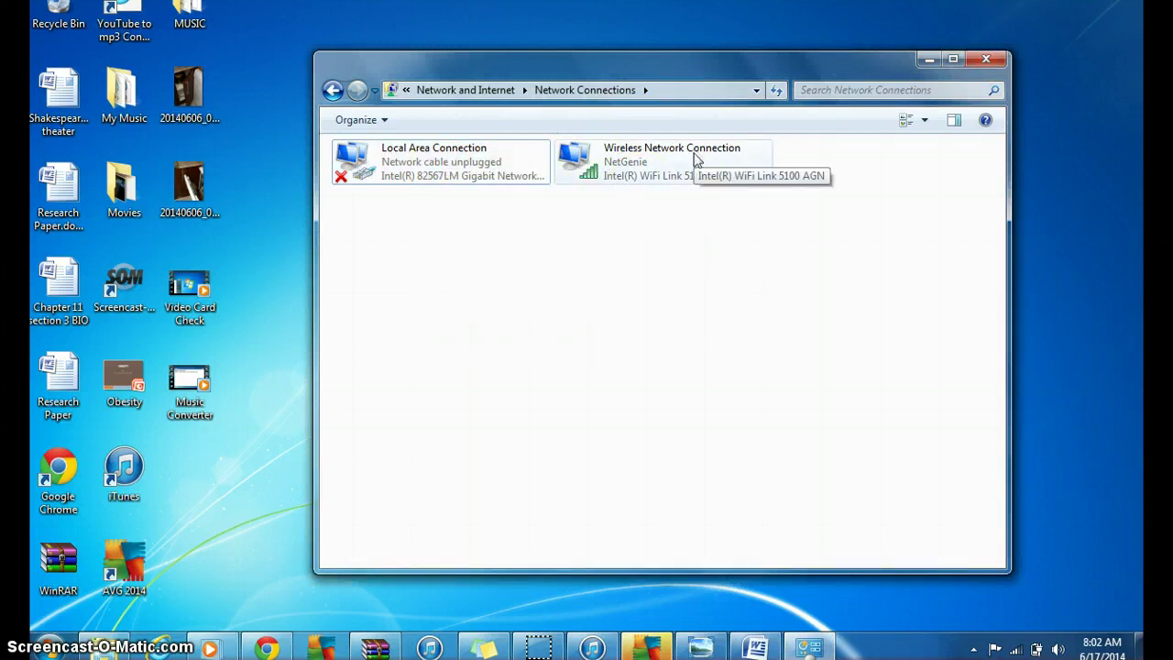
right_click(698, 162)
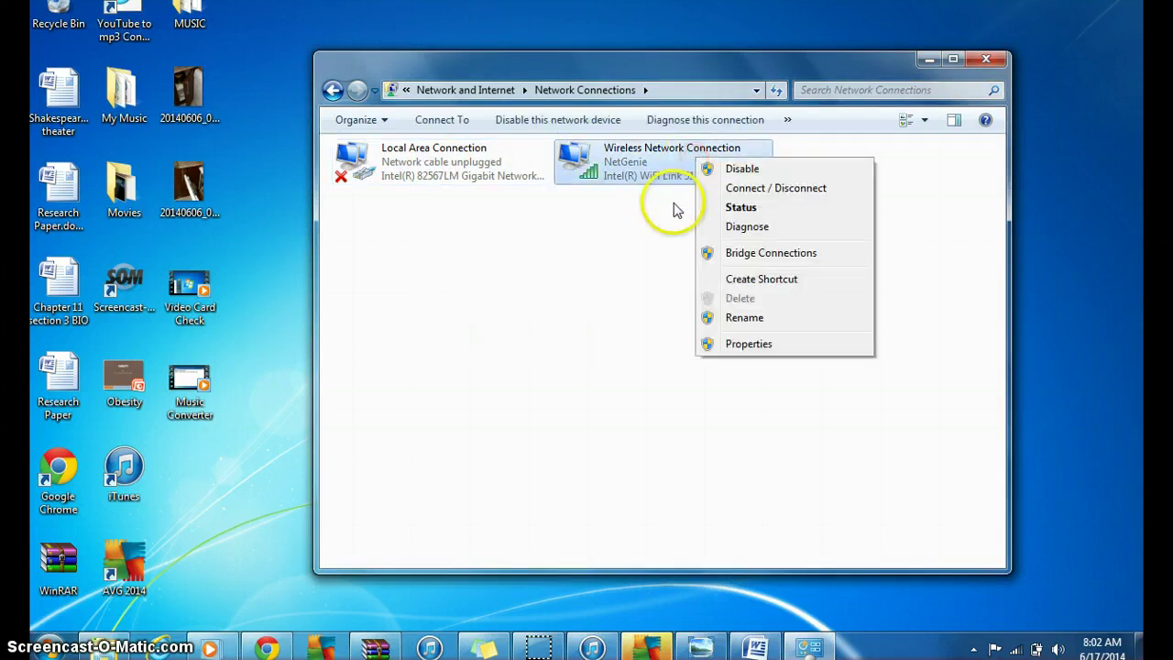
click(615, 209)
click(621, 177)
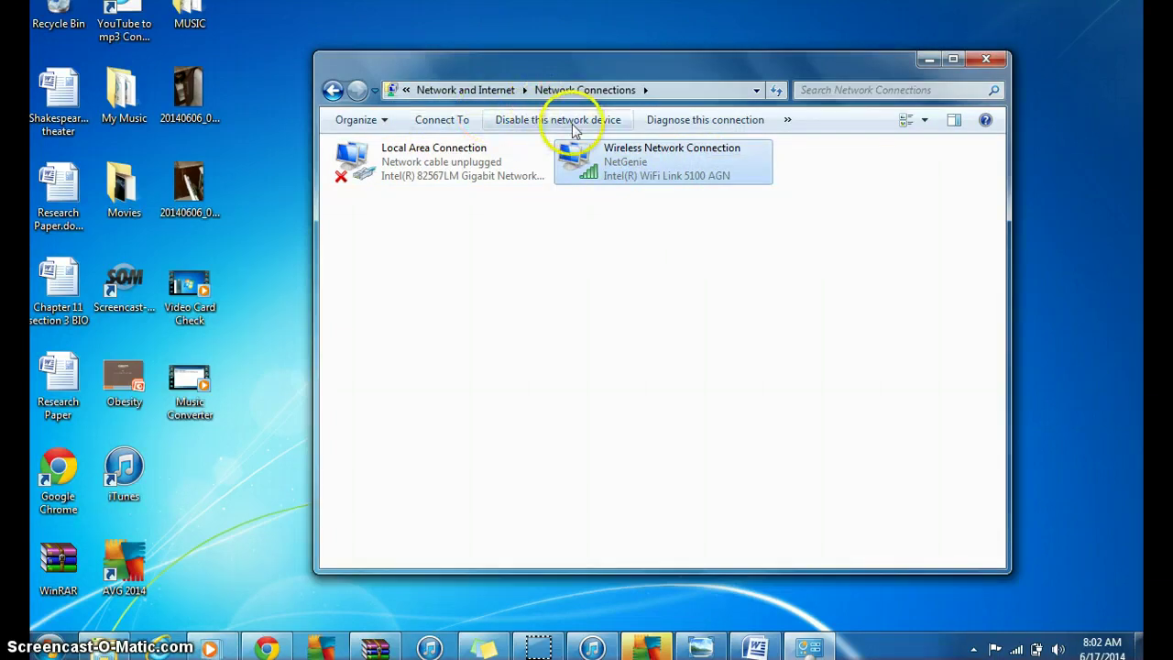
click(987, 60)
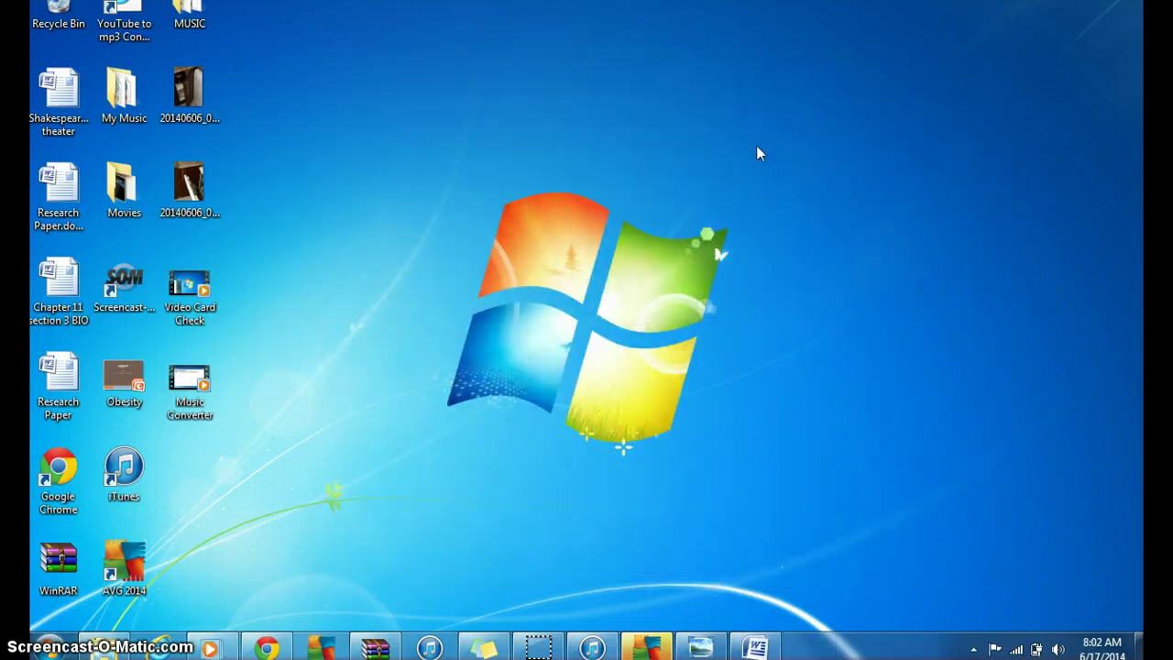